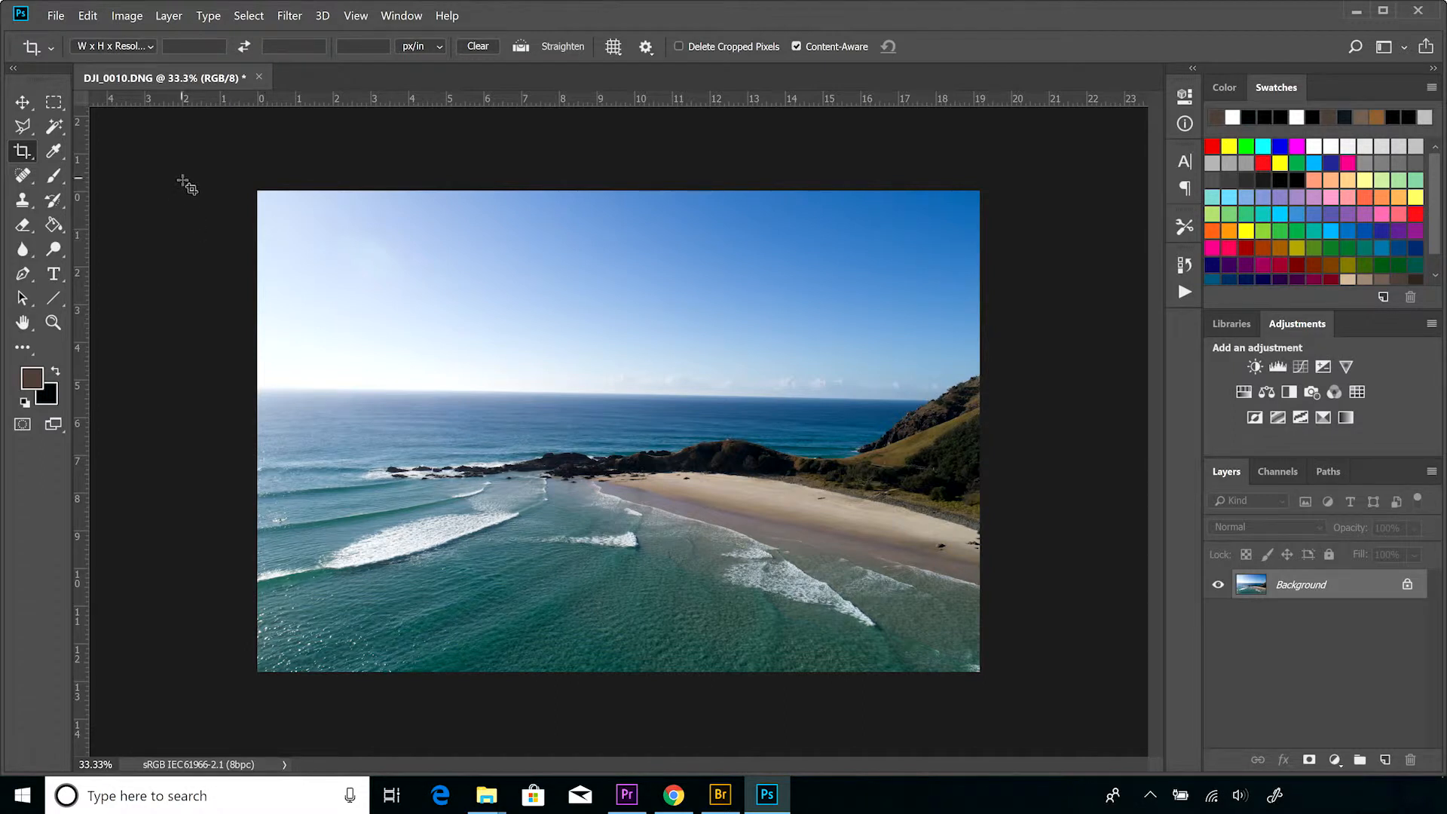
- Try cropping away the photo's left side and upper edge, and undo the applied crop
{"action": "left_click_drag", "start_coordinate": [241, 220], "coordinate": [1012, 606]}
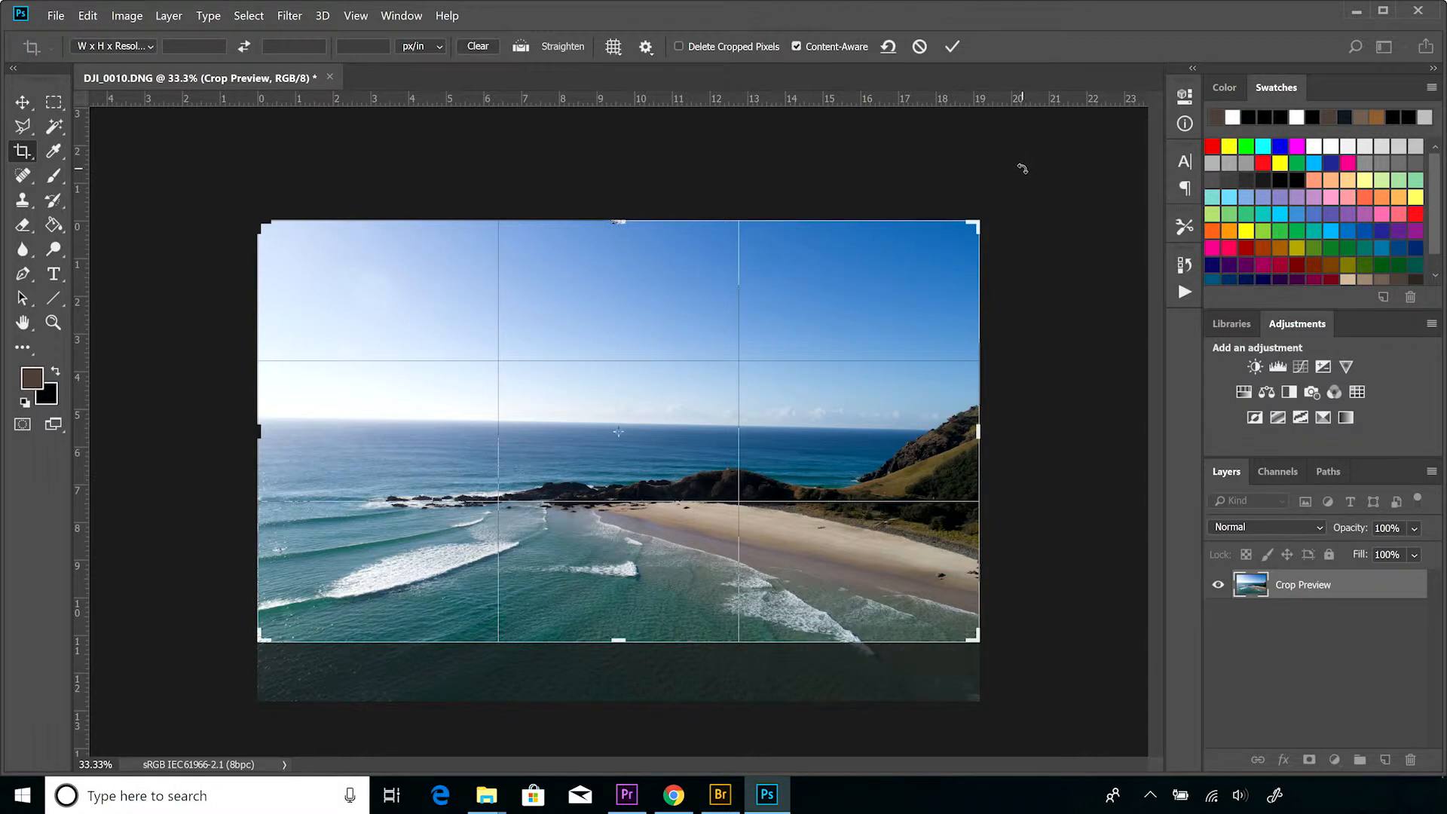
{"action": "left_click", "coordinate": [921, 47]}
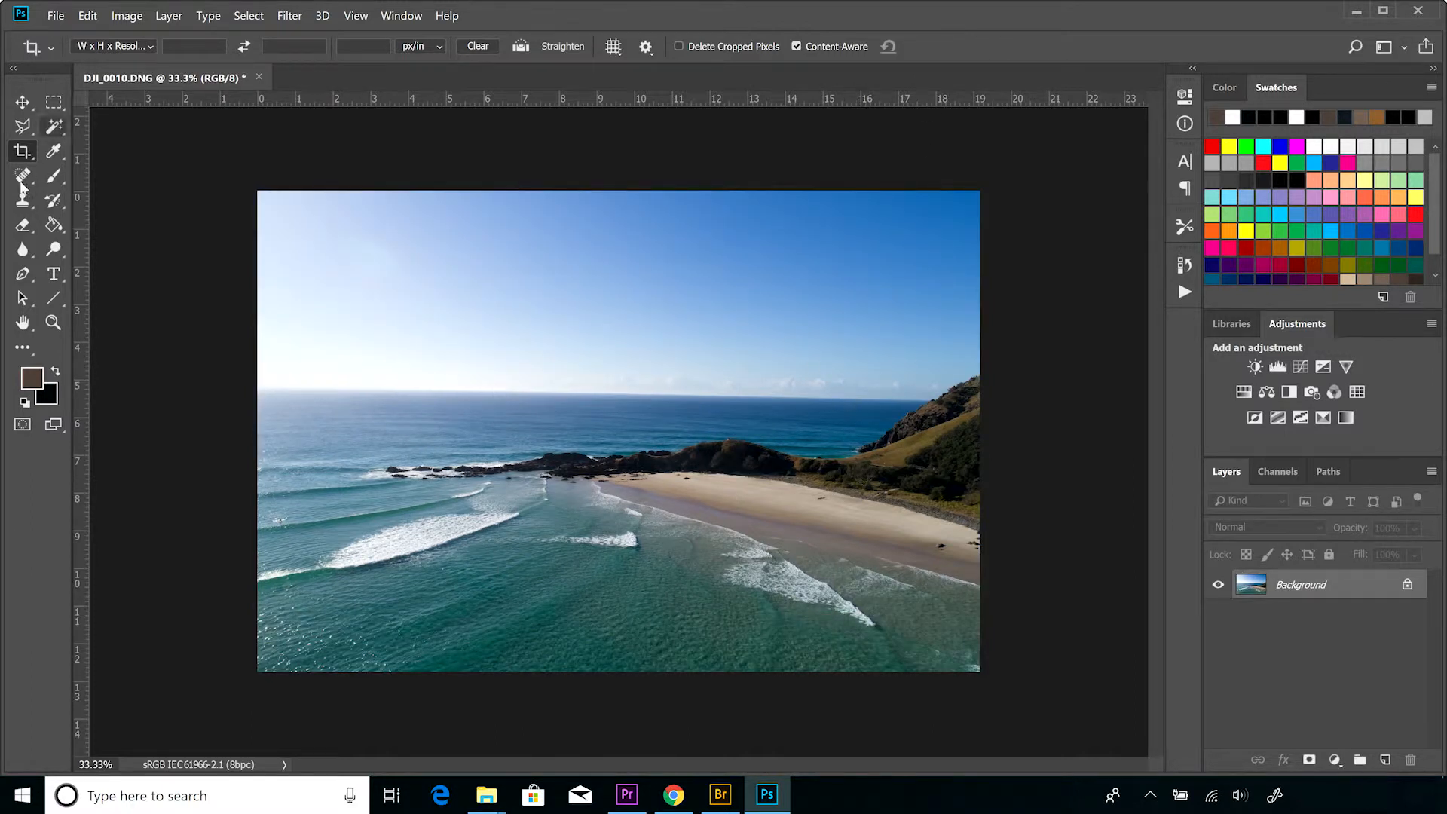
{"action": "left_click", "coordinate": [23, 151]}
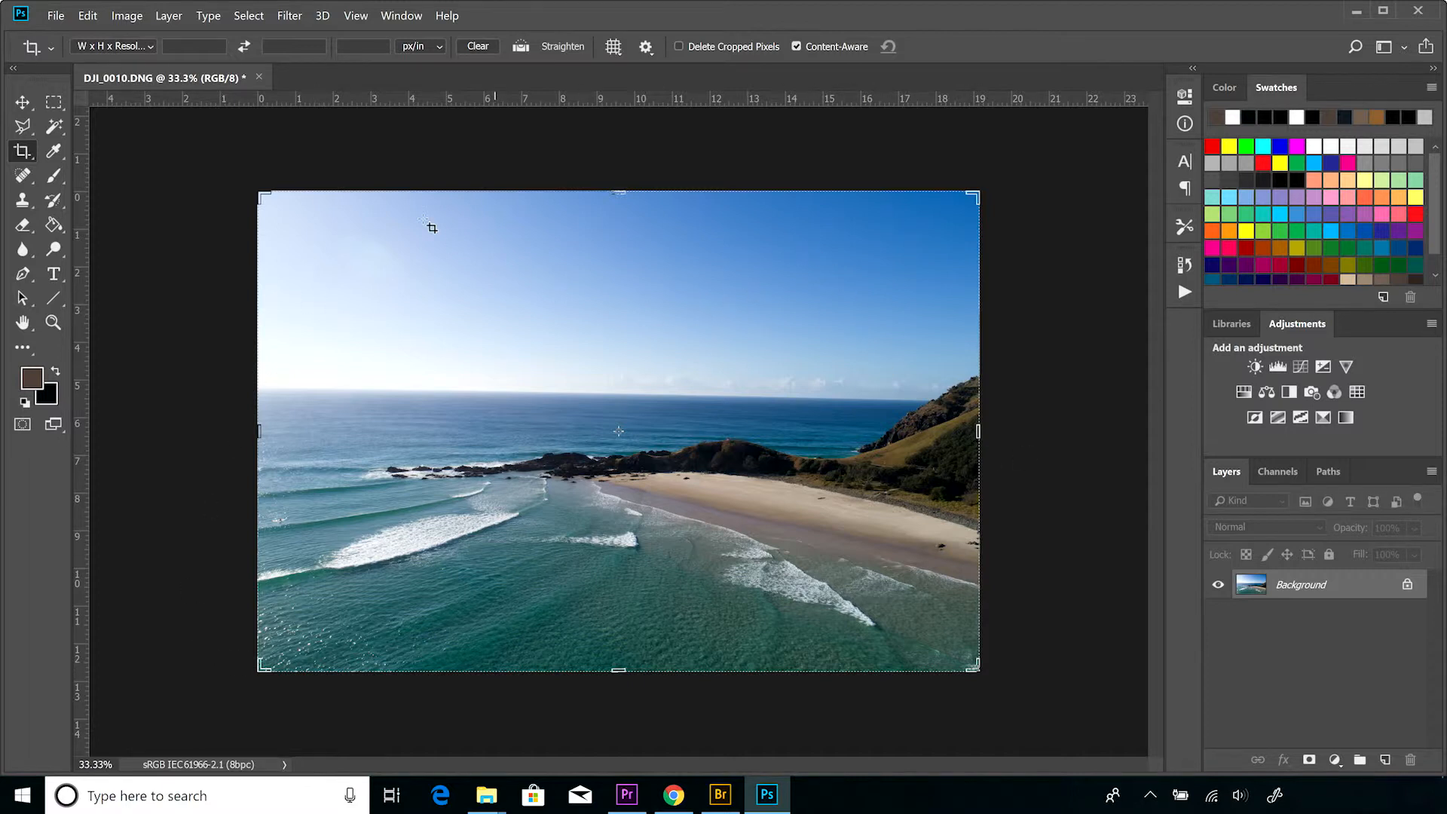
{"action": "left_click_drag", "start_coordinate": [254, 188], "coordinate": [366, 231]}
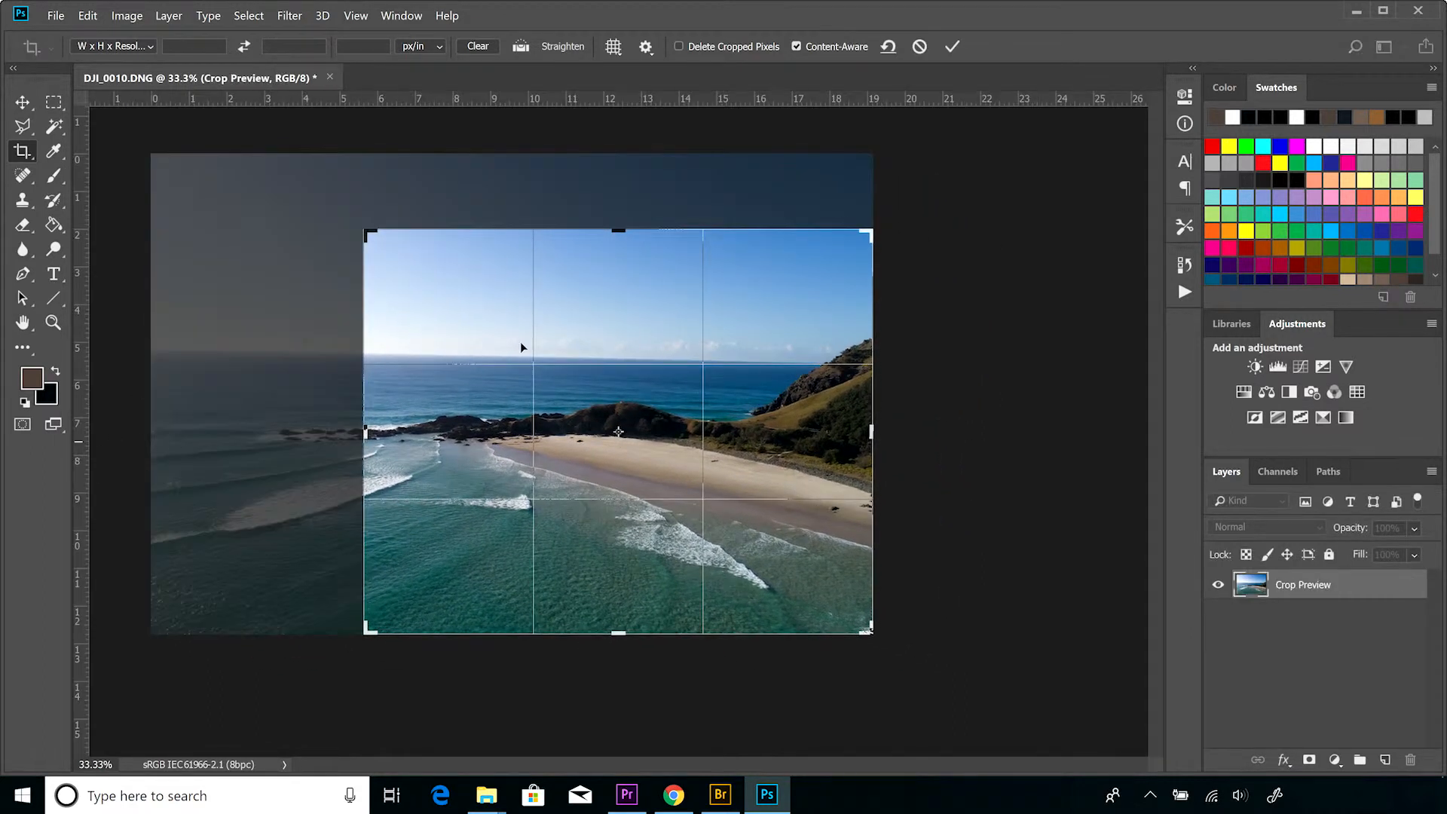
{"action": "left_click", "coordinate": [952, 49]}
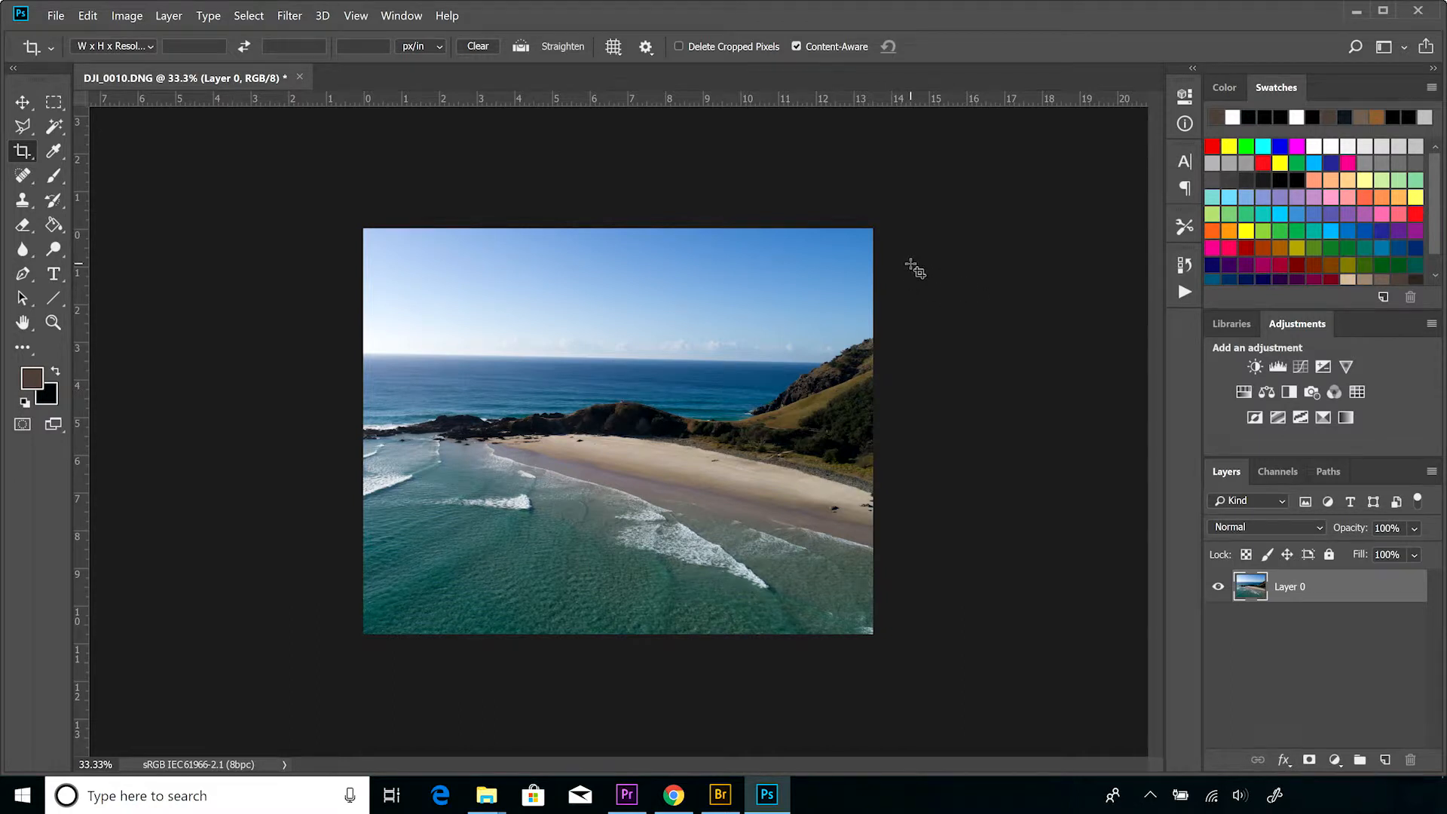
{"action": "key", "text": "ctrl+z"}
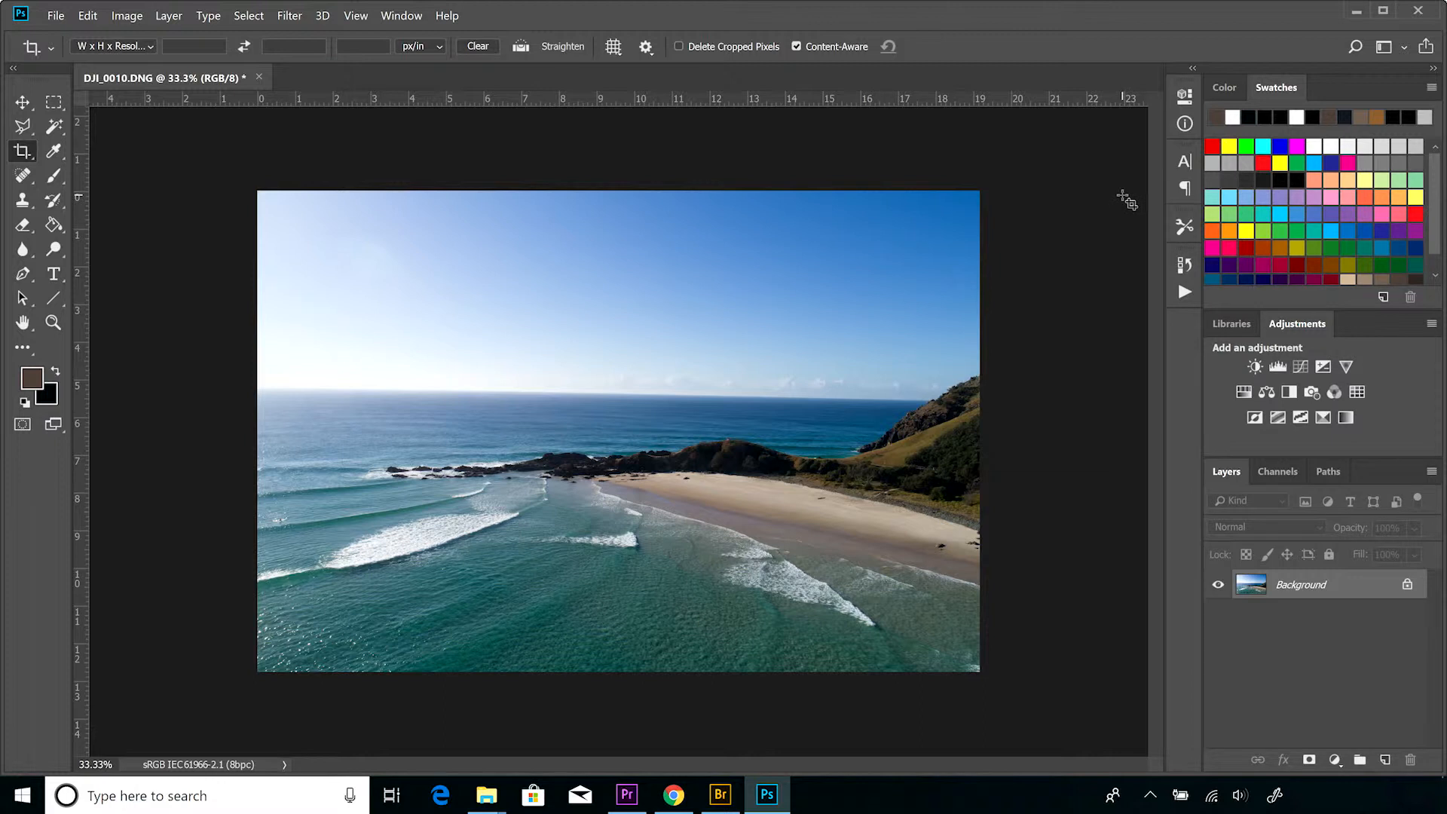
- Straighten the photo along the sea horizon with the Crop tool's Straighten option
{"action": "left_click", "coordinate": [522, 46]}
{"action": "left_click_drag", "start_coordinate": [271, 387], "coordinate": [955, 399]}
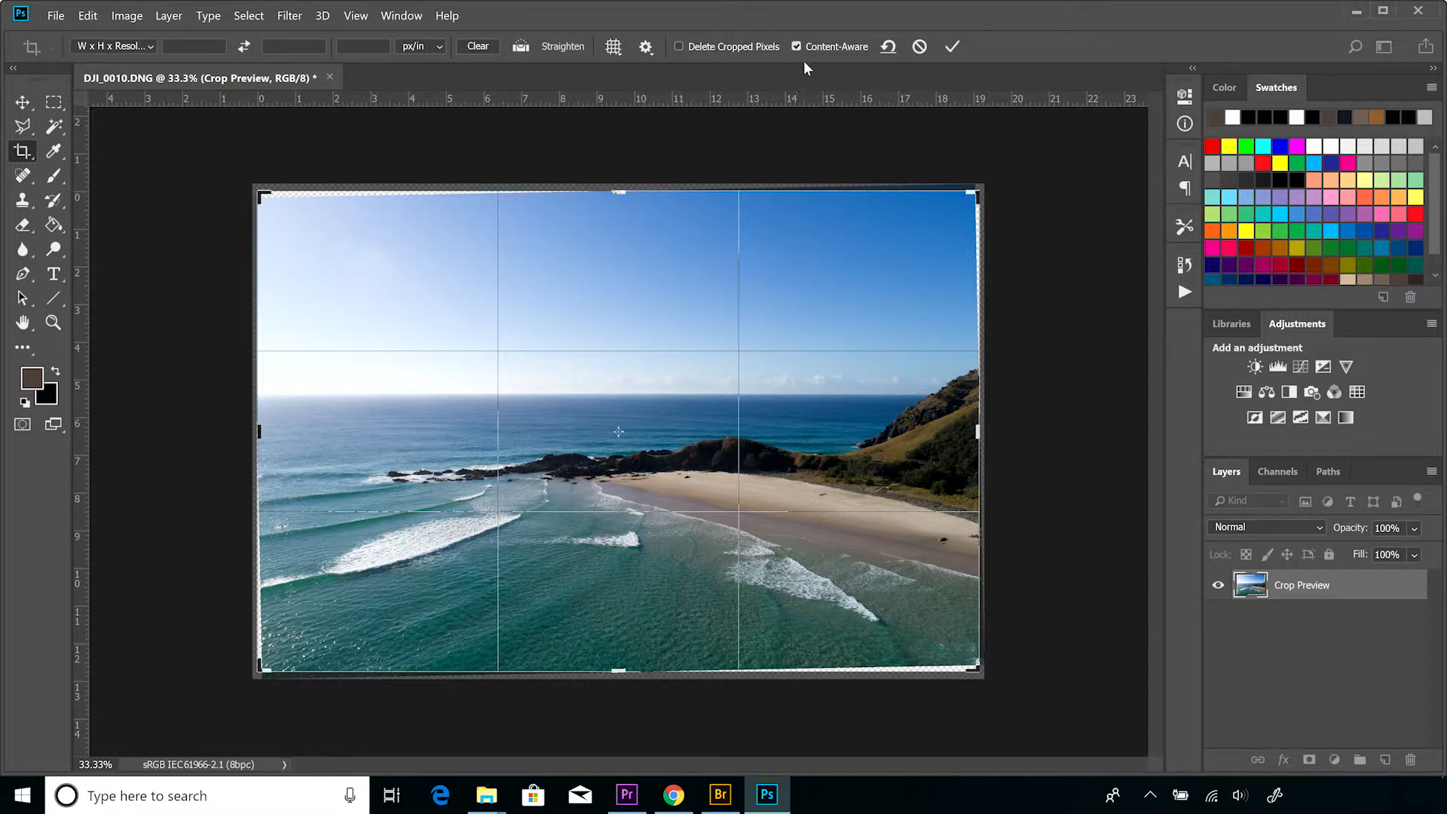
- Try the straightened crop with Delete Cropped Pixels on and Content-Aware off, check its upper-left corner, and restore both options
{"action": "left_click", "coordinate": [680, 45]}
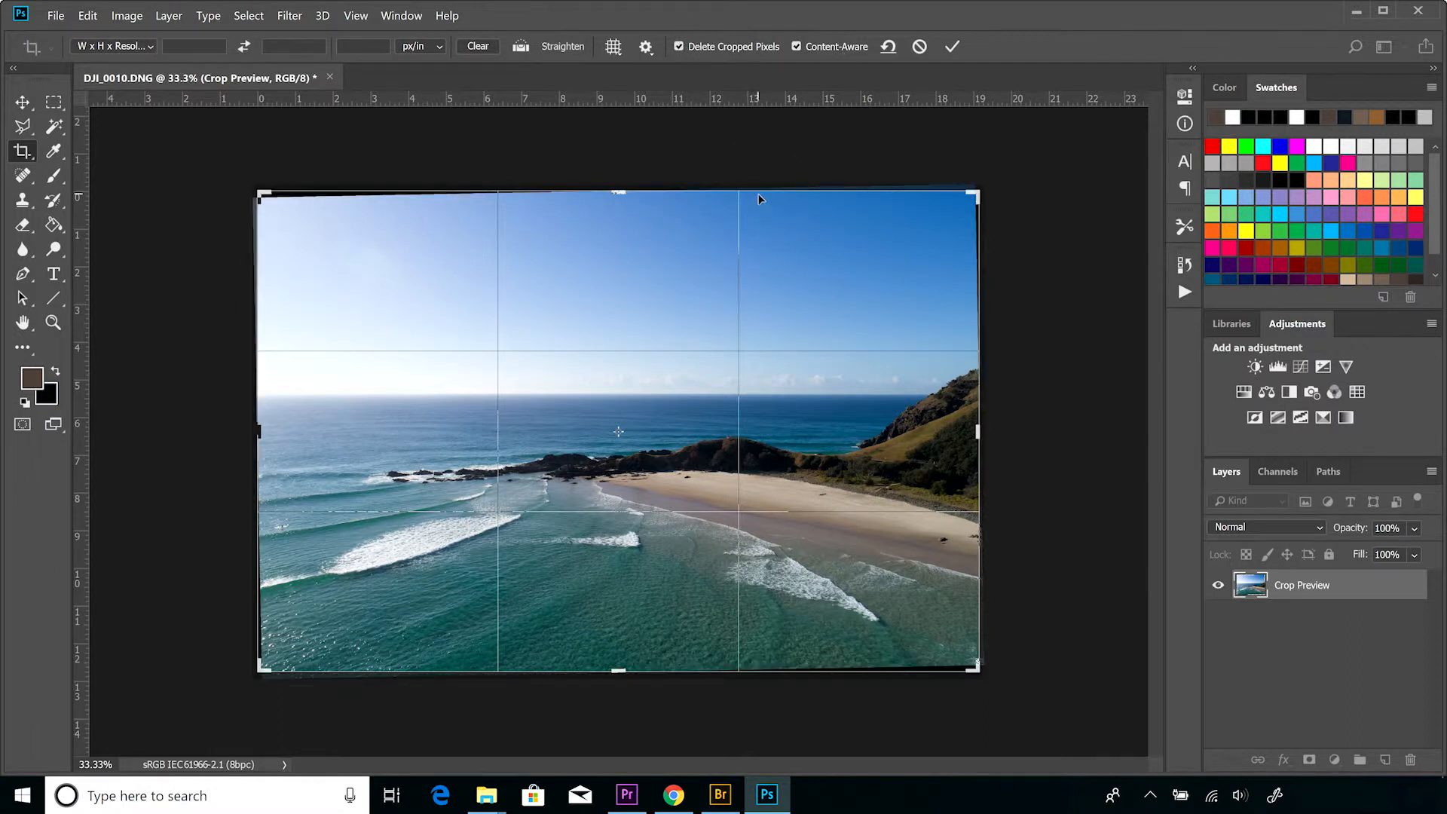
{"action": "left_click", "coordinate": [796, 46]}
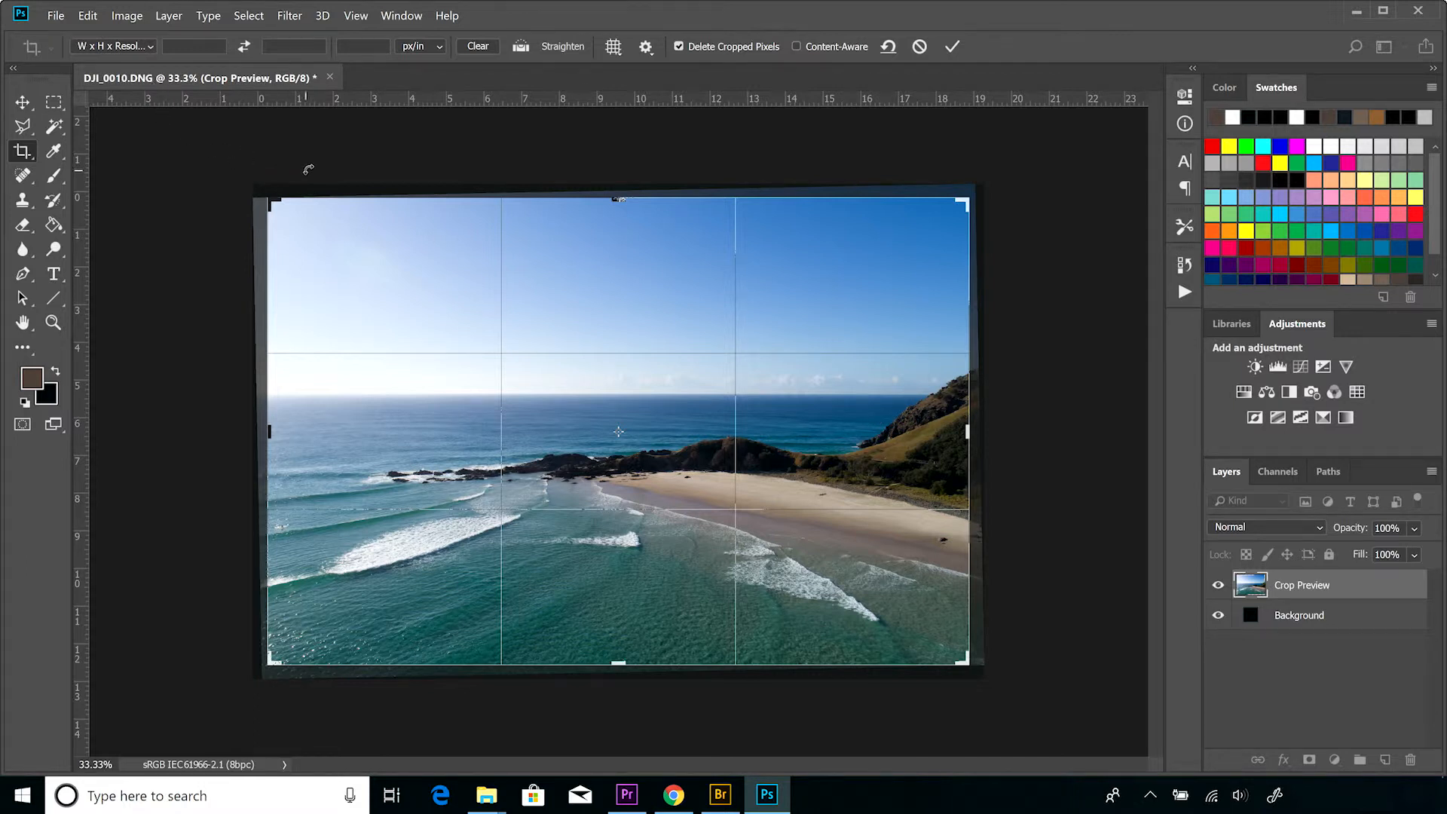
{"action": "left_click_drag", "start_coordinate": [284, 183], "coordinate": [487, 245]}
{"action": "left_click_drag", "start_coordinate": [310, 259], "coordinate": [572, 369]}
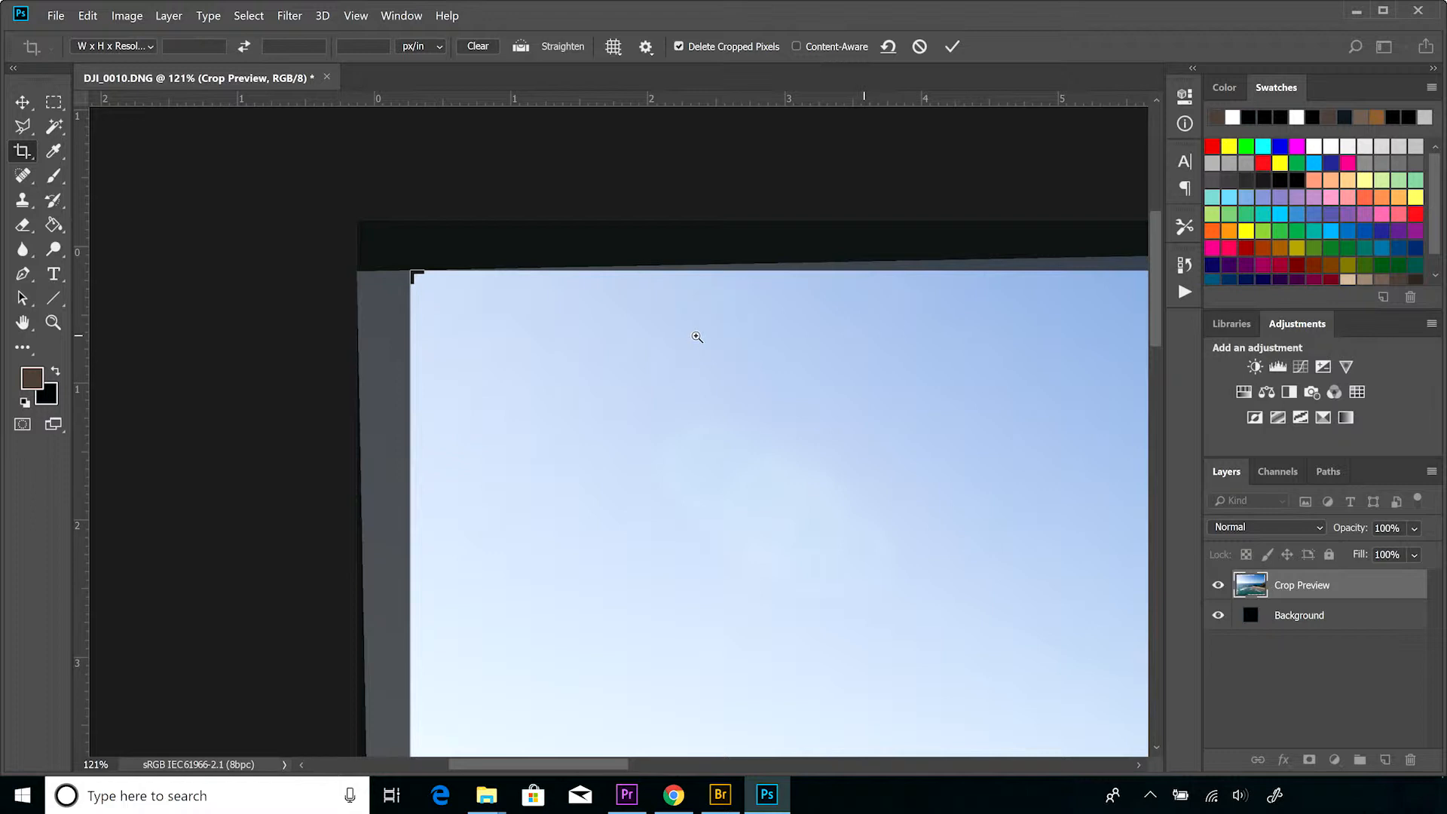
{"action": "left_click_drag", "start_coordinate": [680, 343], "coordinate": [630, 343]}
{"action": "left_click_drag", "start_coordinate": [728, 345], "coordinate": [702, 343]}
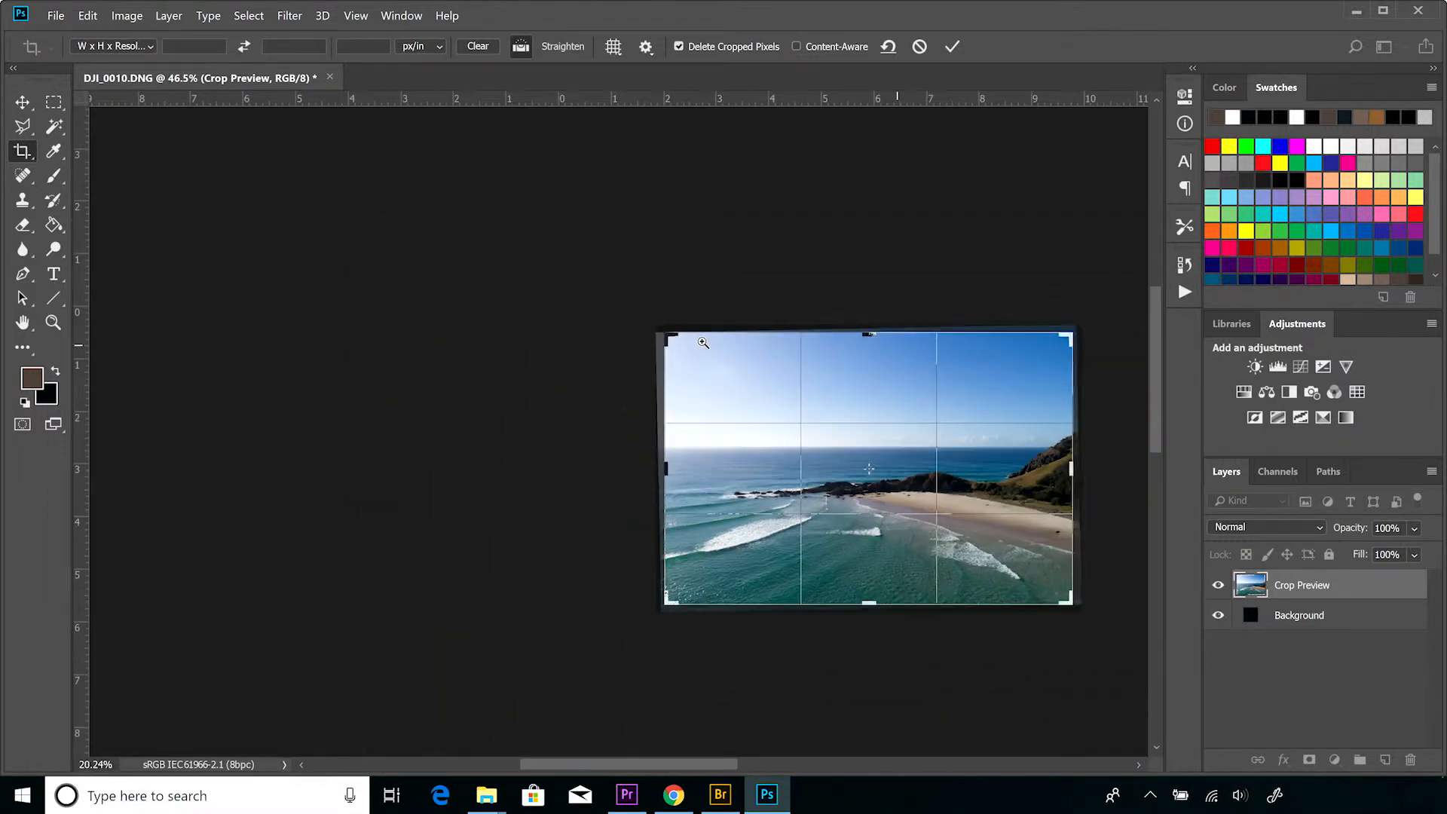
{"action": "key", "text": "ctrl+0"}
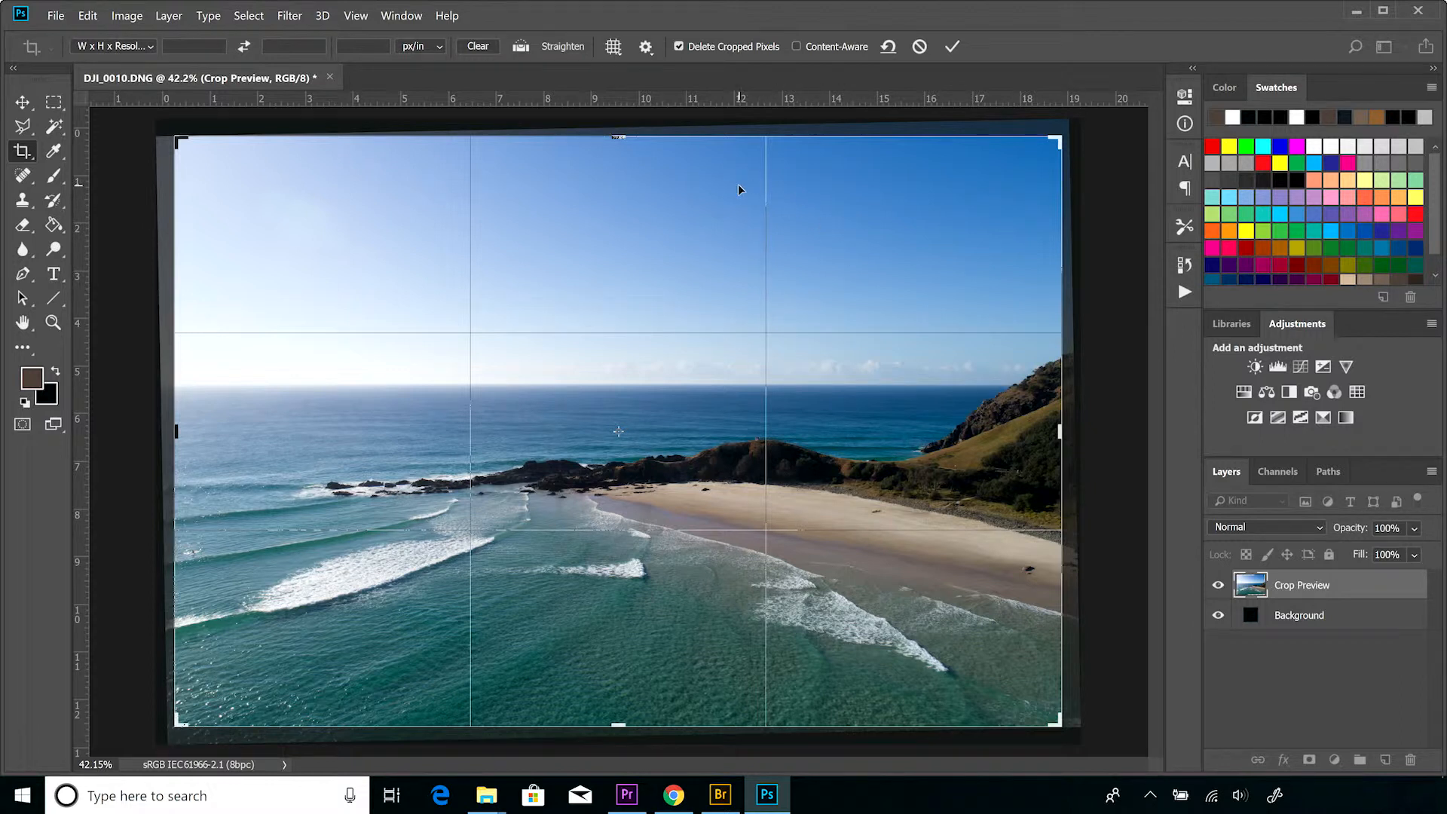
{"action": "left_click", "coordinate": [679, 46]}
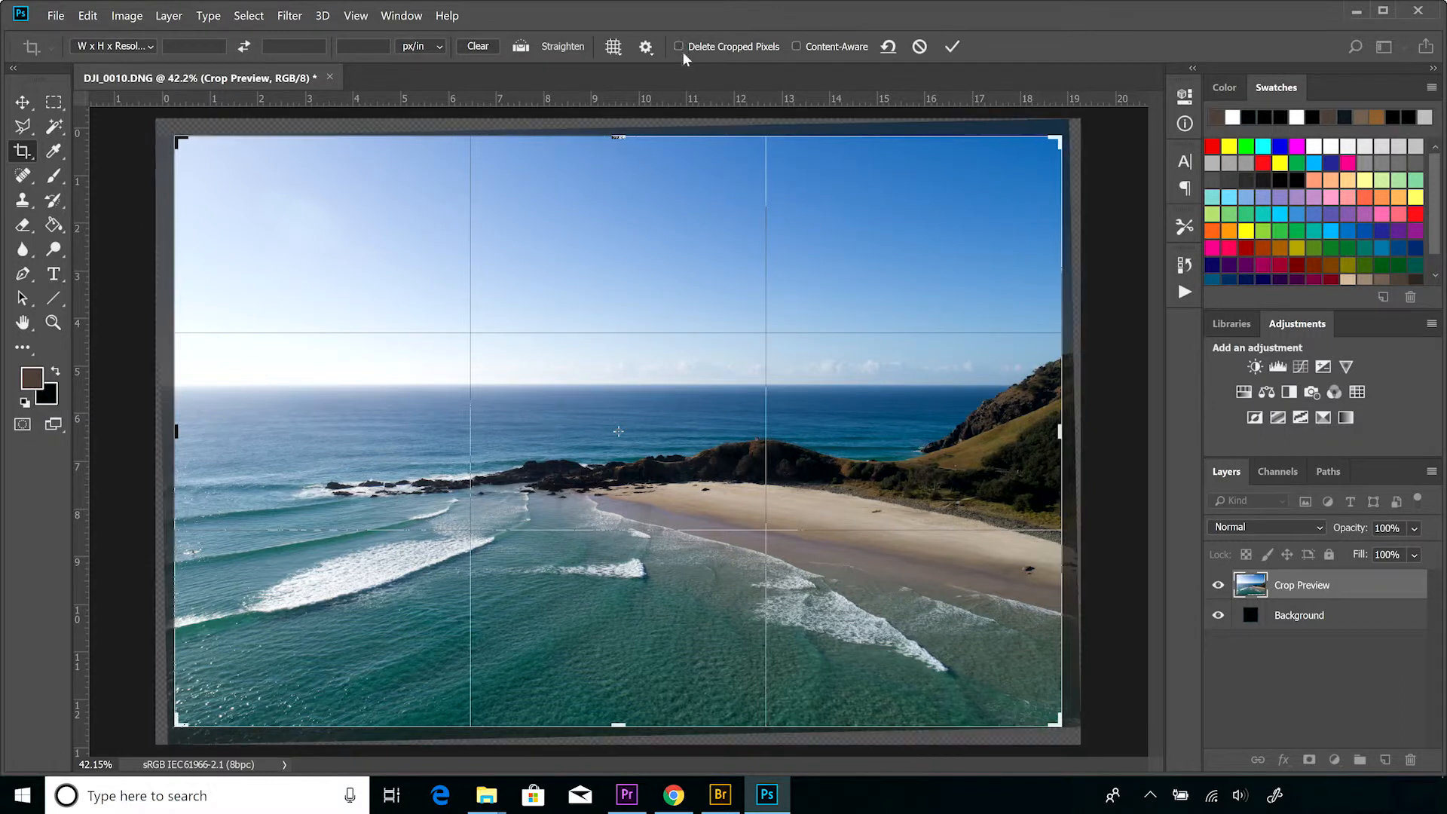
{"action": "left_click", "coordinate": [796, 46]}
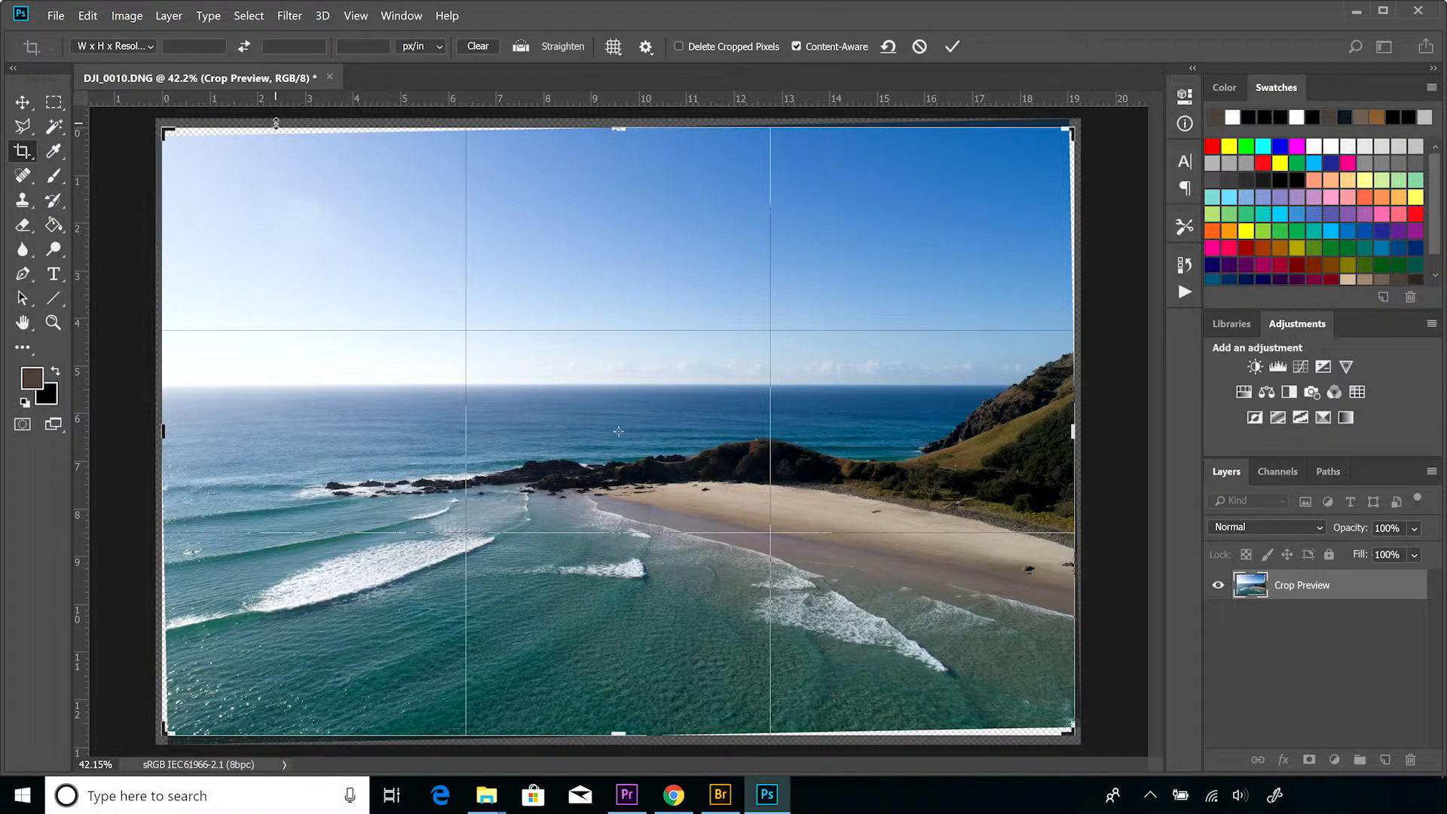
- Check the empty wedge at the photo's upper-left corner and apply the straightened crop with Content-Aware fill
{"action": "scroll", "coordinate": [194, 139], "scroll_direction": "up", "scroll_amount": 9}
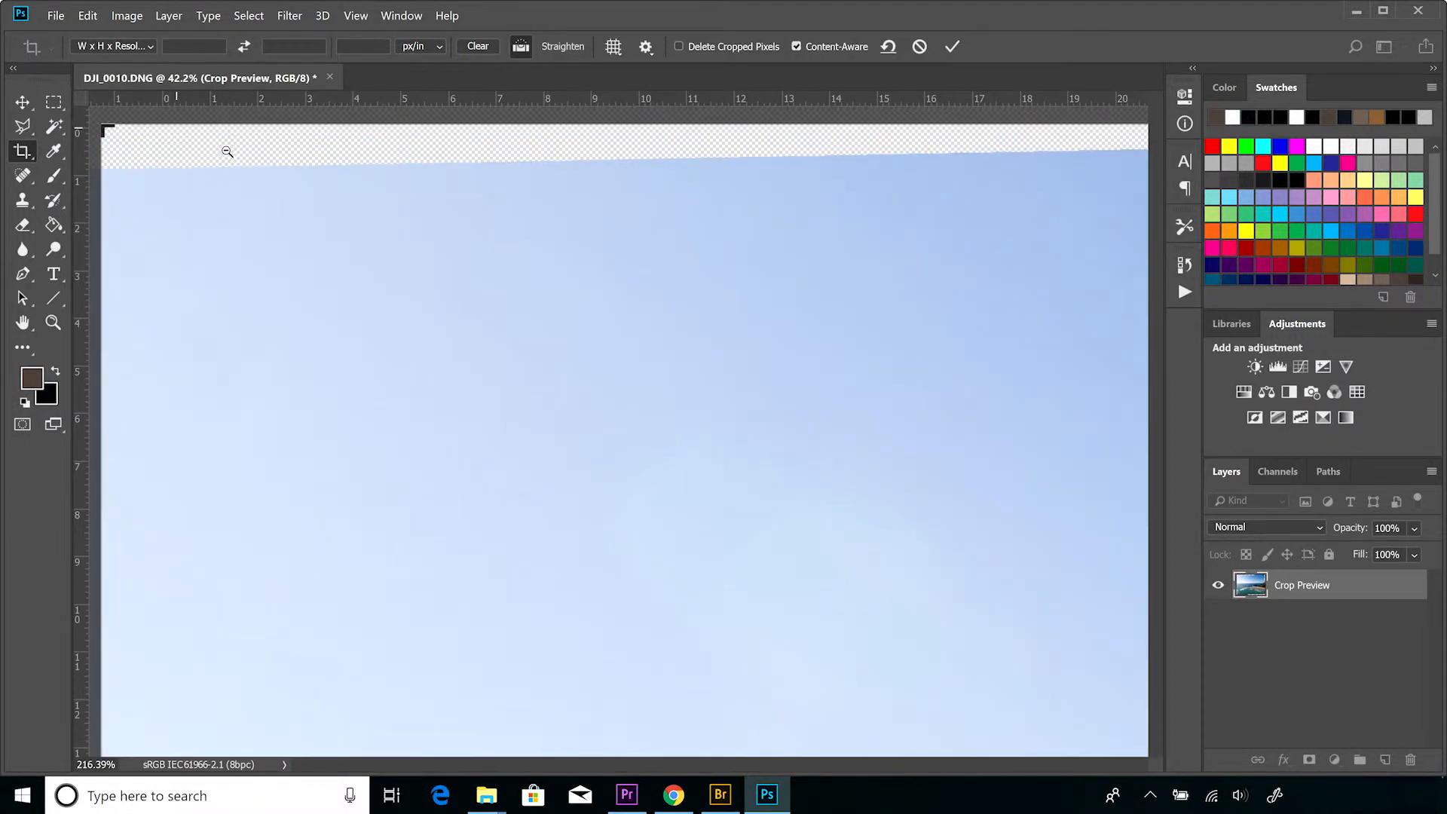
{"action": "left_click_drag", "start_coordinate": [256, 233], "coordinate": [500, 381]}
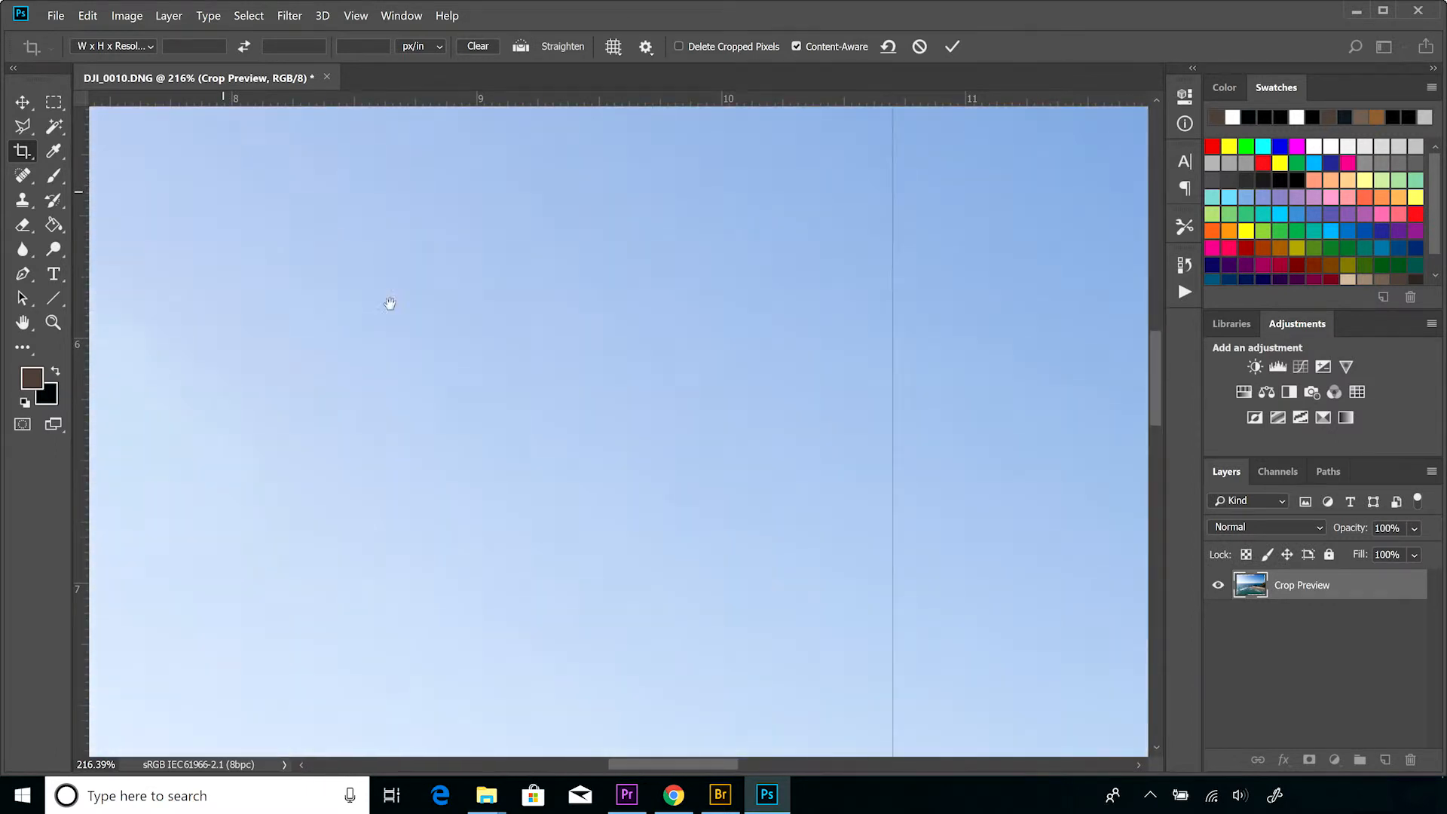
{"action": "left_click_drag", "start_coordinate": [388, 304], "coordinate": [469, 178]}
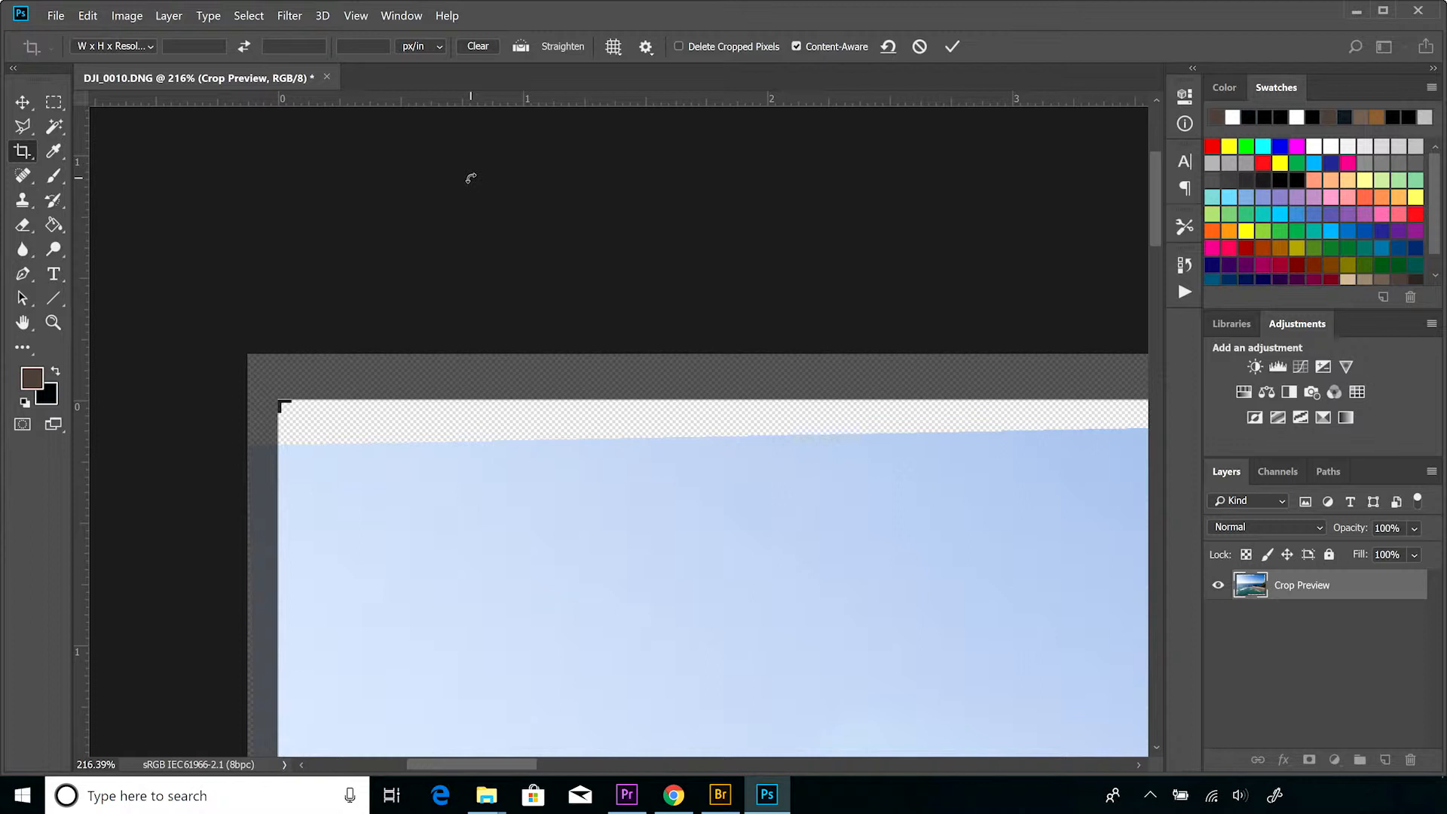
{"action": "key", "text": "ctrl+0"}
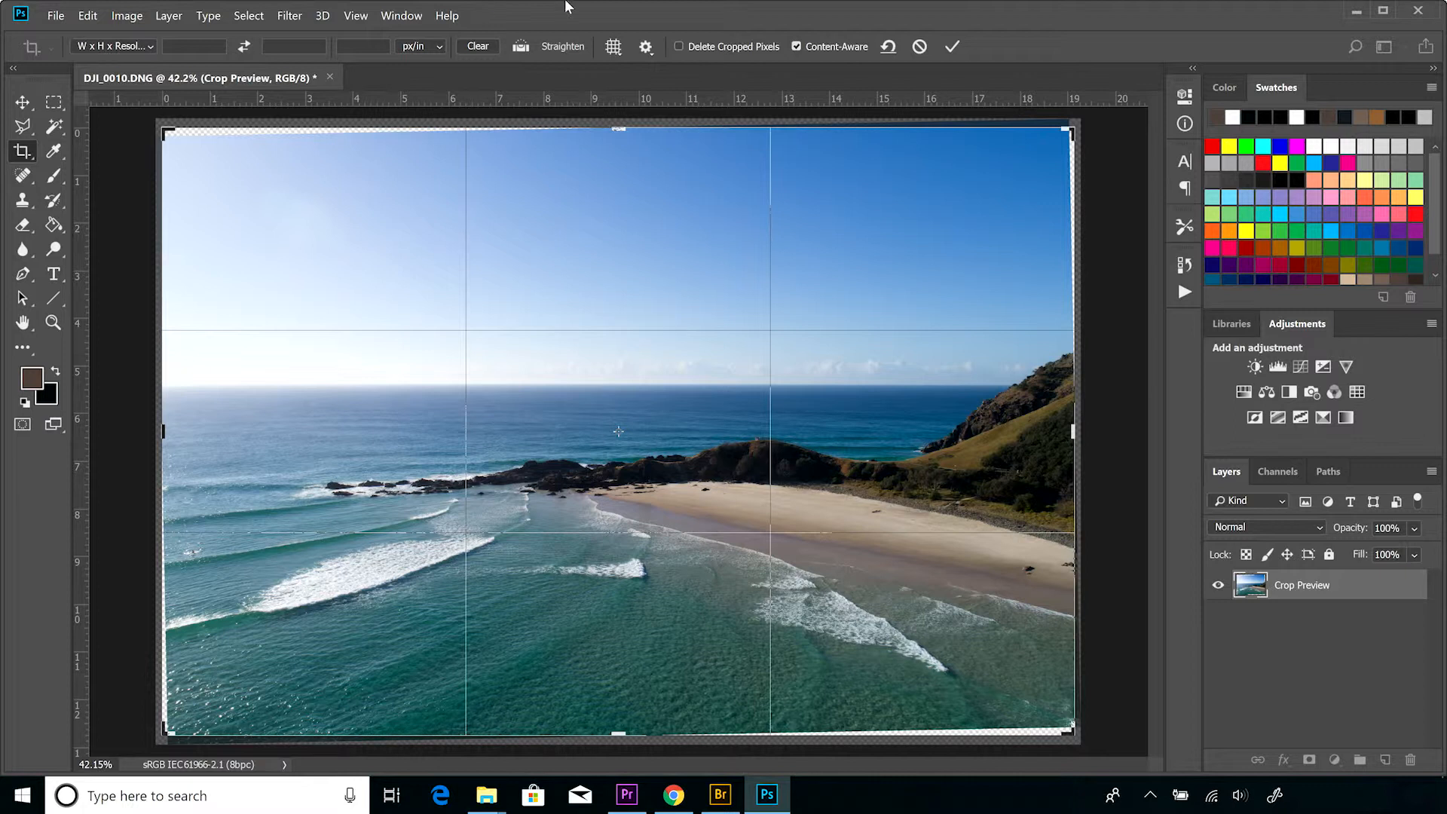
{"action": "left_click", "coordinate": [952, 46]}
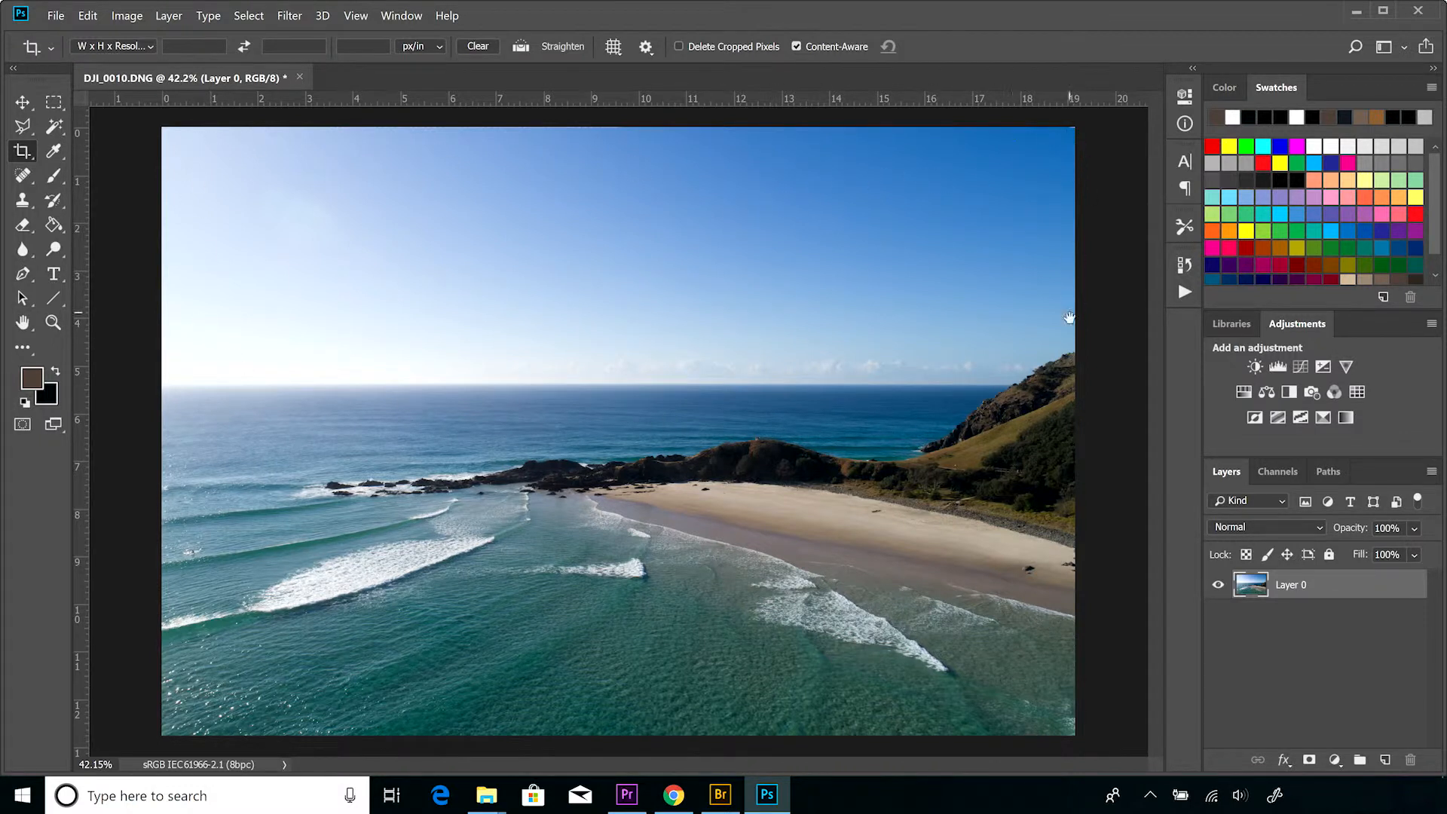
- Examine the filled areas closely along the straightened photo's right and upper edges
{"action": "left_click_drag", "start_coordinate": [1090, 401], "coordinate": [1133, 421]}
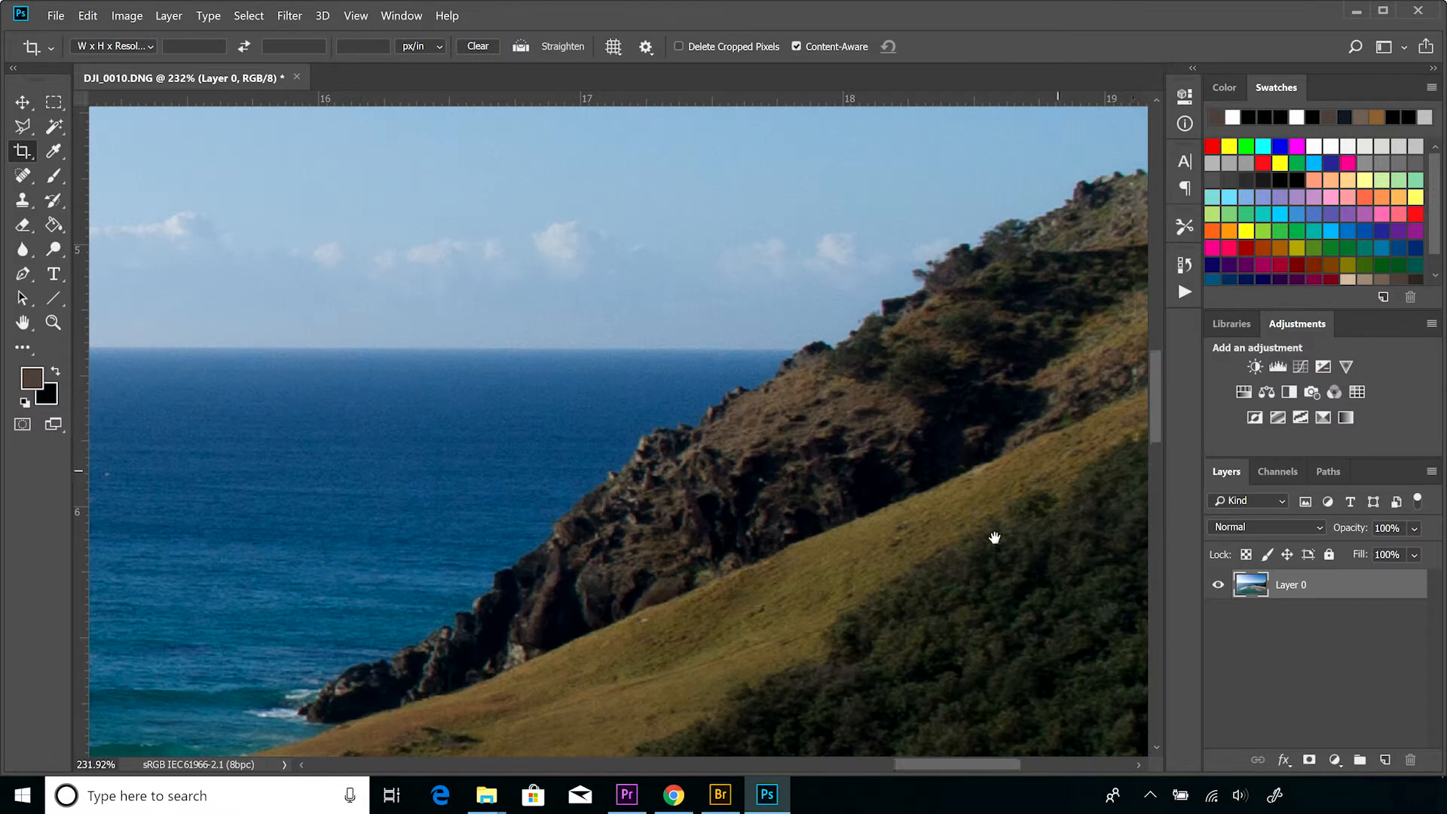
{"action": "left_click_drag", "start_coordinate": [1017, 507], "coordinate": [784, 746]}
{"action": "left_click_drag", "start_coordinate": [937, 349], "coordinate": [968, 529]}
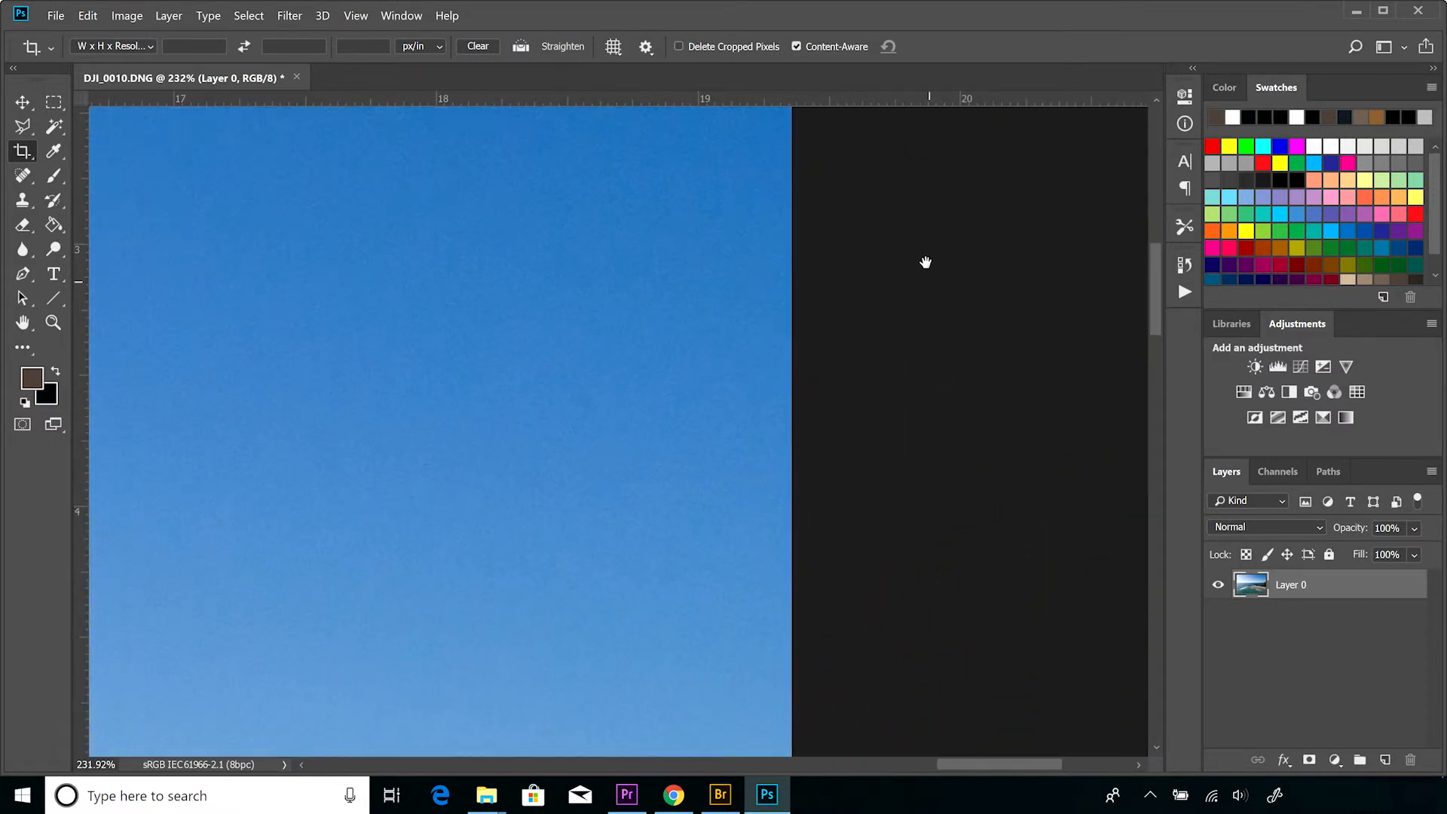
{"action": "left_click_drag", "start_coordinate": [927, 260], "coordinate": [946, 501]}
{"action": "left_click_drag", "start_coordinate": [850, 420], "coordinate": [866, 284]}
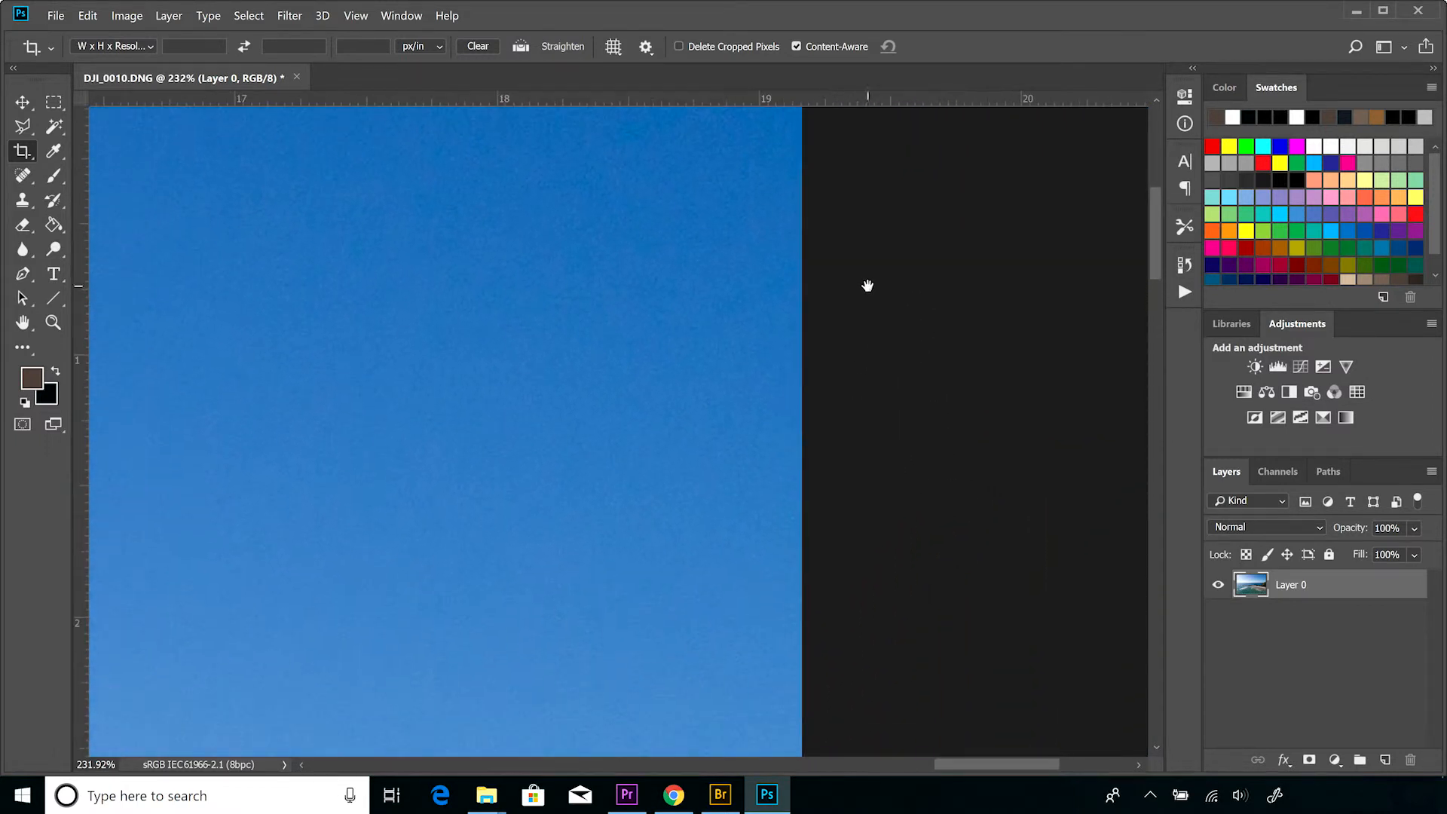
{"action": "left_click_drag", "start_coordinate": [634, 304], "coordinate": [898, 314]}
{"action": "left_click_drag", "start_coordinate": [505, 326], "coordinate": [679, 333]}
{"action": "left_click_drag", "start_coordinate": [560, 339], "coordinate": [822, 331]}
{"action": "left_click_drag", "start_coordinate": [552, 346], "coordinate": [731, 352]}
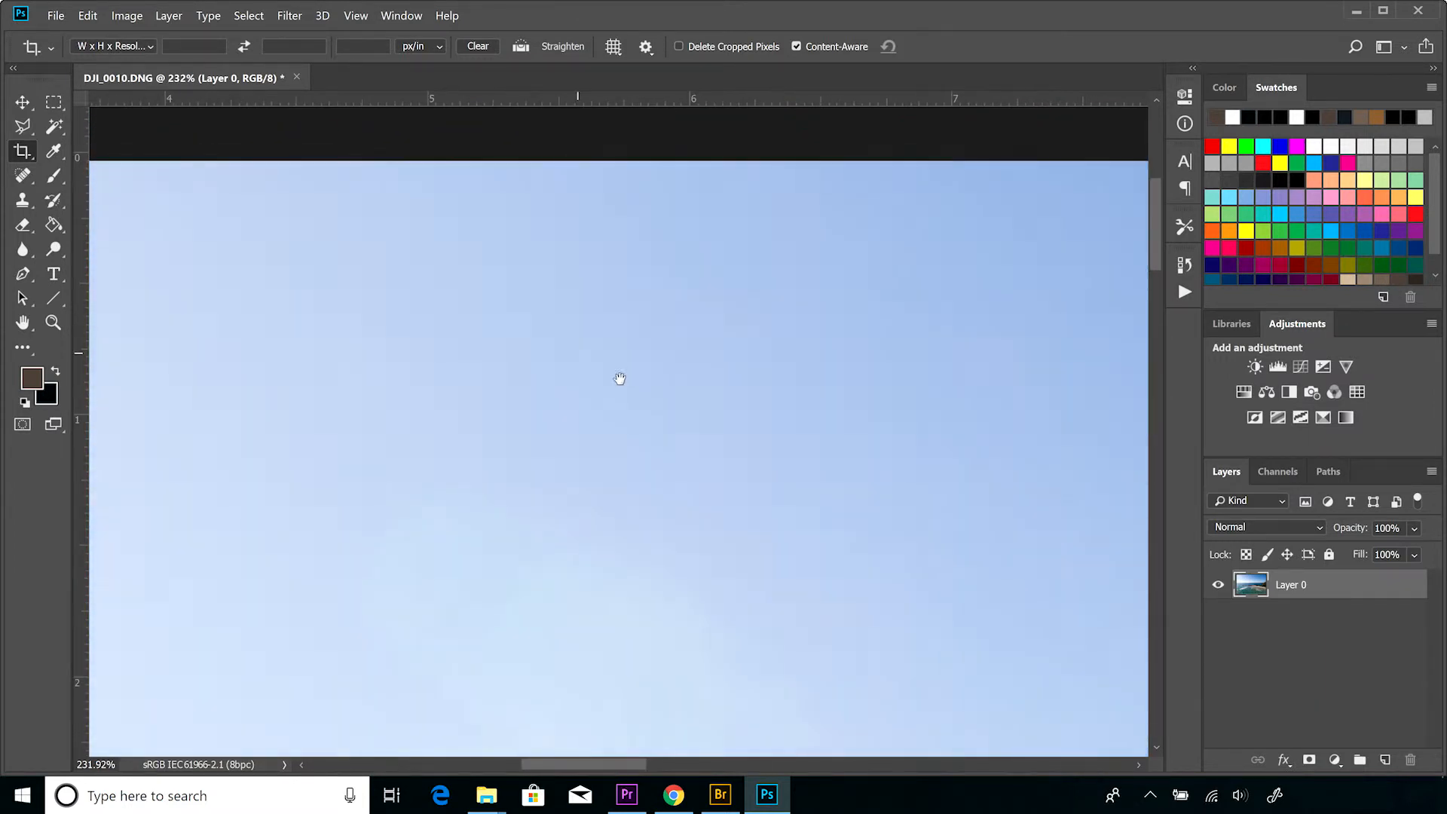
{"action": "left_click_drag", "start_coordinate": [623, 384], "coordinate": [643, 291]}
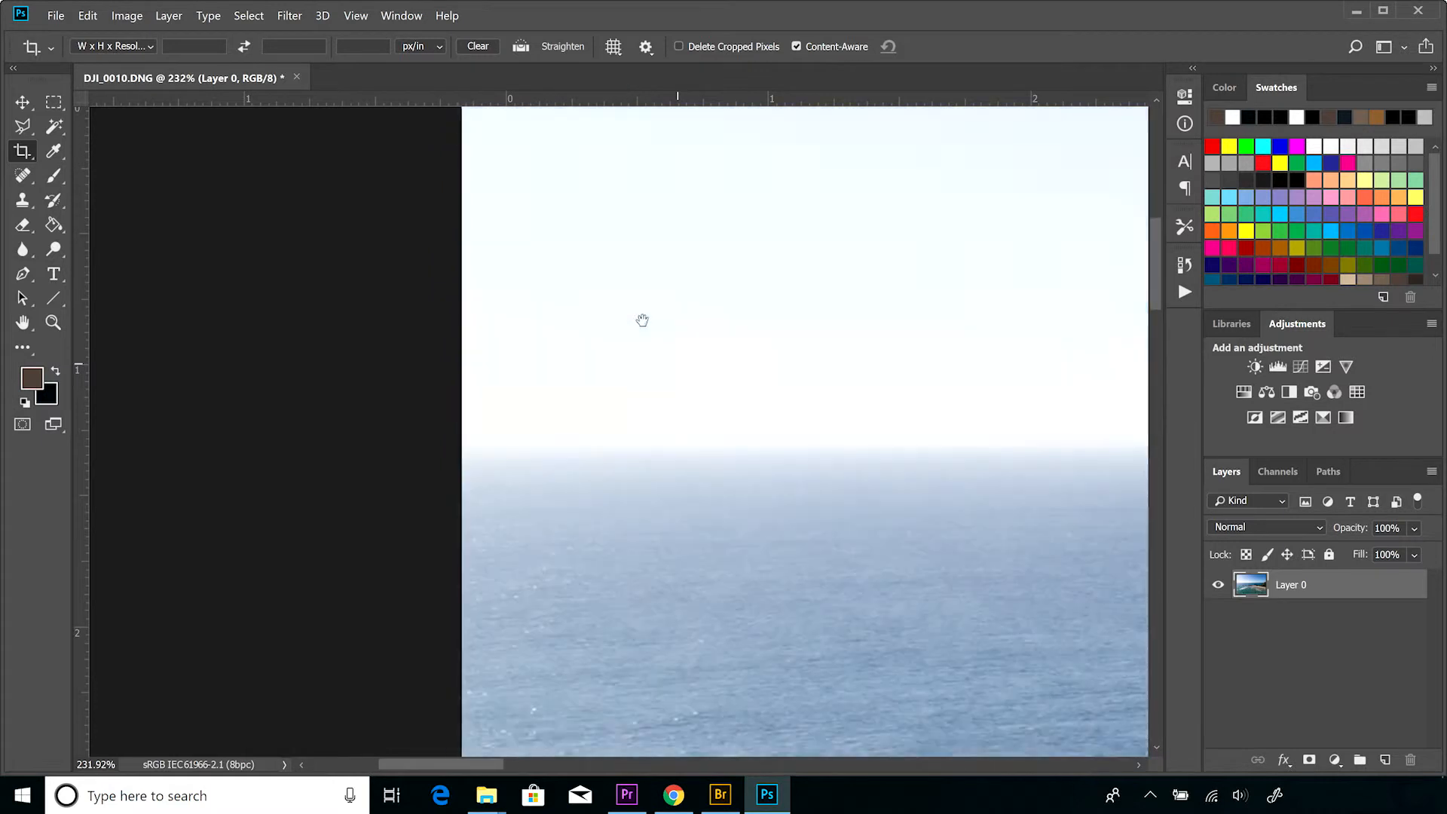
- Examine the straightened photo's left and lower edges closely, and return to a view of the whole image
{"action": "left_click_drag", "start_coordinate": [646, 368], "coordinate": [588, 189]}
{"action": "left_click_drag", "start_coordinate": [559, 302], "coordinate": [575, 117]}
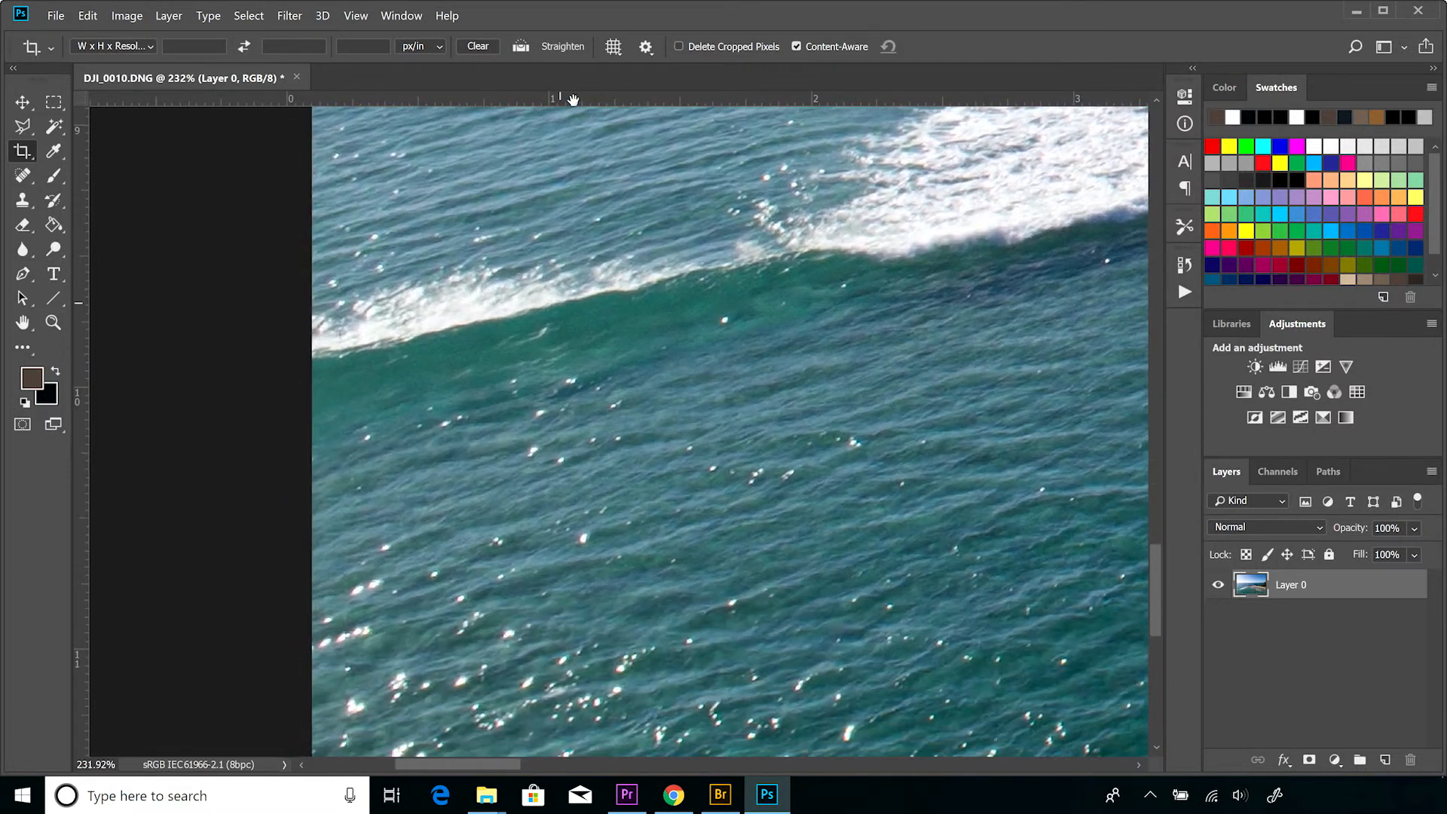
{"action": "left_click_drag", "start_coordinate": [586, 394], "coordinate": [594, 365]}
{"action": "scroll", "coordinate": [600, 295], "scroll_direction": "down", "scroll_amount": 6}
{"action": "left_click_drag", "start_coordinate": [660, 494], "coordinate": [545, 379]}
{"action": "left_click_drag", "start_coordinate": [676, 384], "coordinate": [526, 378]}
{"action": "left_click_drag", "start_coordinate": [662, 378], "coordinate": [488, 385]}
{"action": "left_click_drag", "start_coordinate": [701, 361], "coordinate": [534, 382]}
{"action": "scroll", "coordinate": [564, 328], "scroll_direction": "down", "scroll_amount": 4}
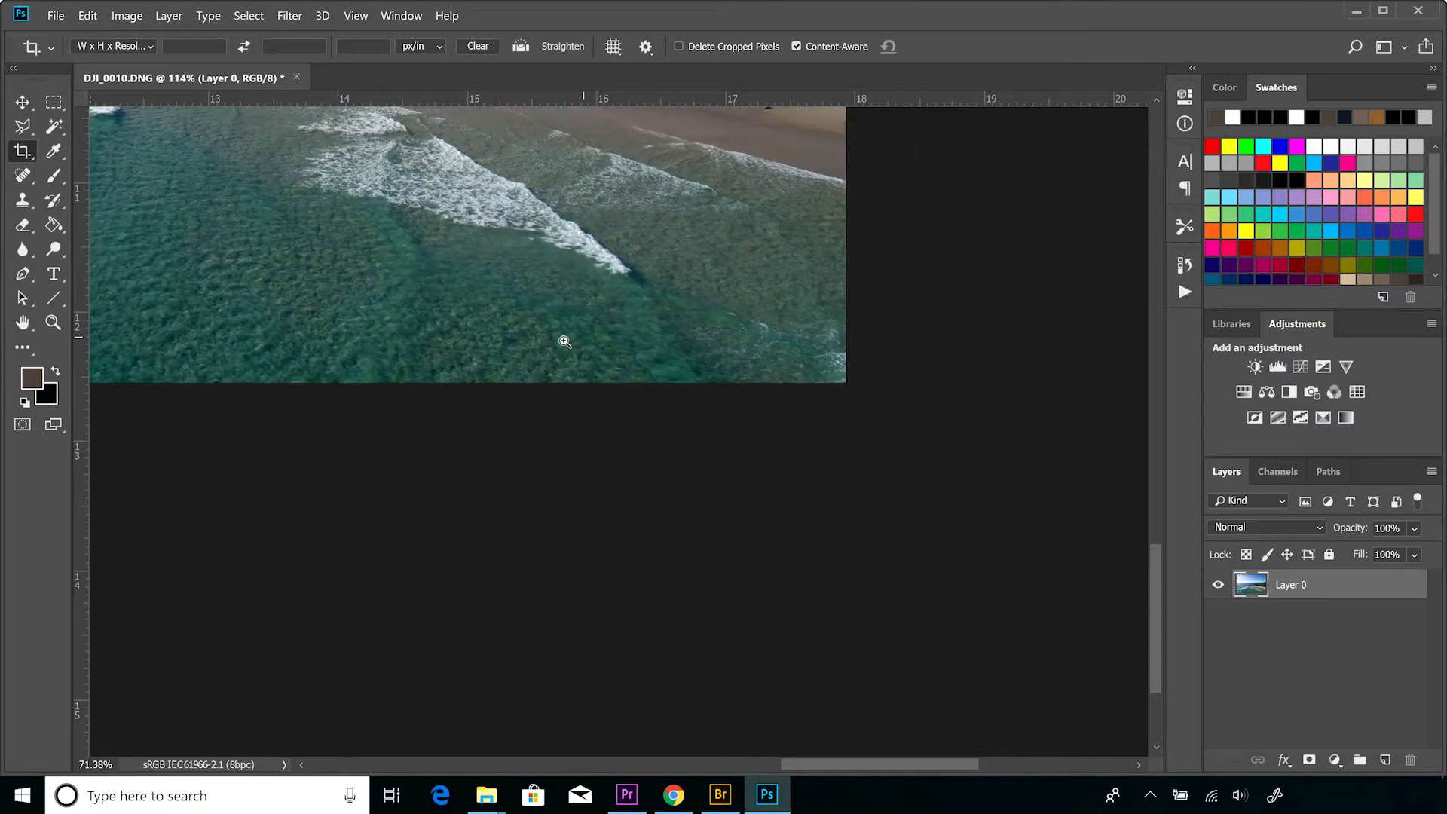
{"action": "scroll", "coordinate": [565, 322], "scroll_direction": "down", "scroll_amount": 3}
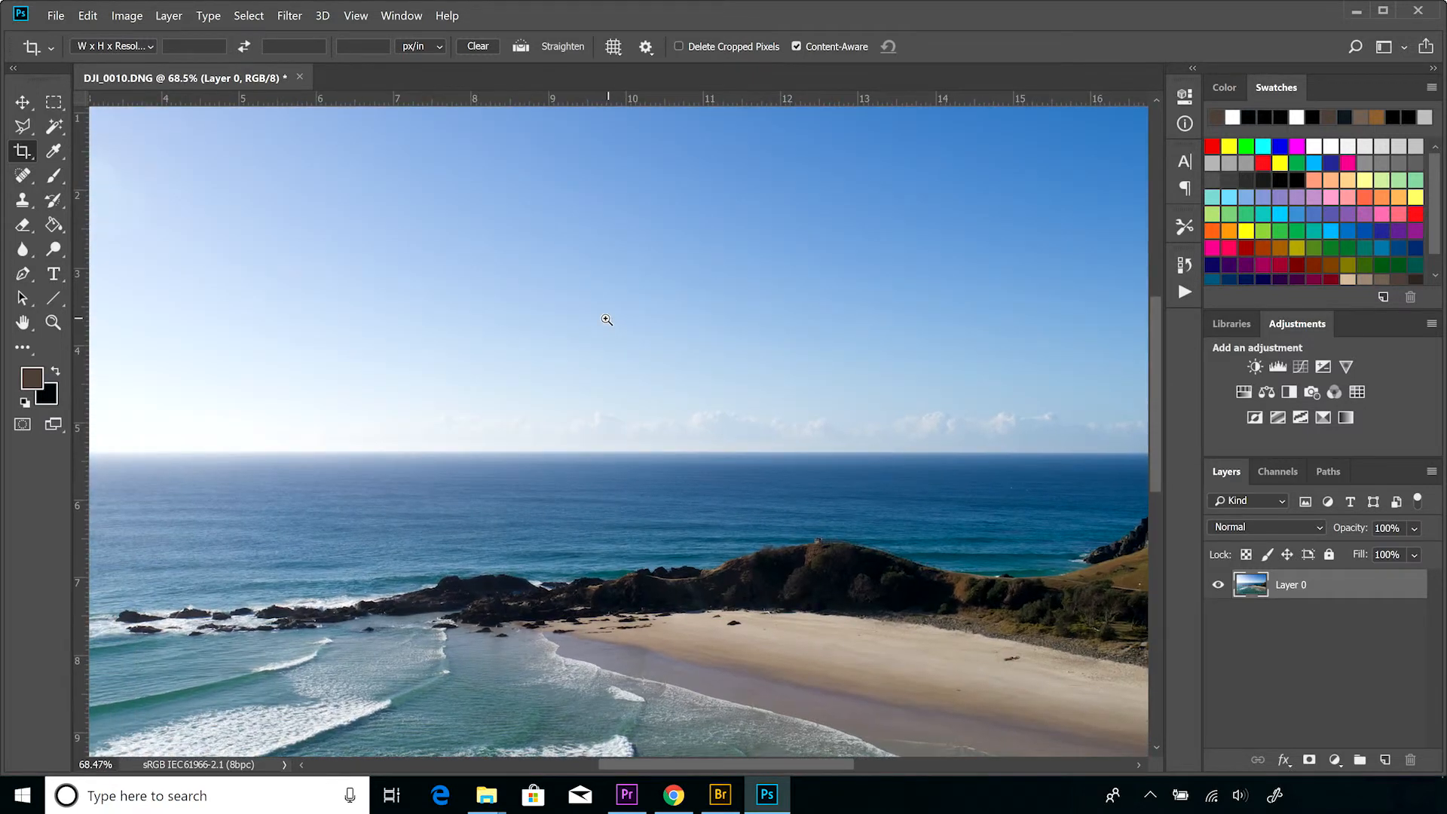
{"action": "scroll", "coordinate": [588, 317], "scroll_direction": "down", "scroll_amount": 2}
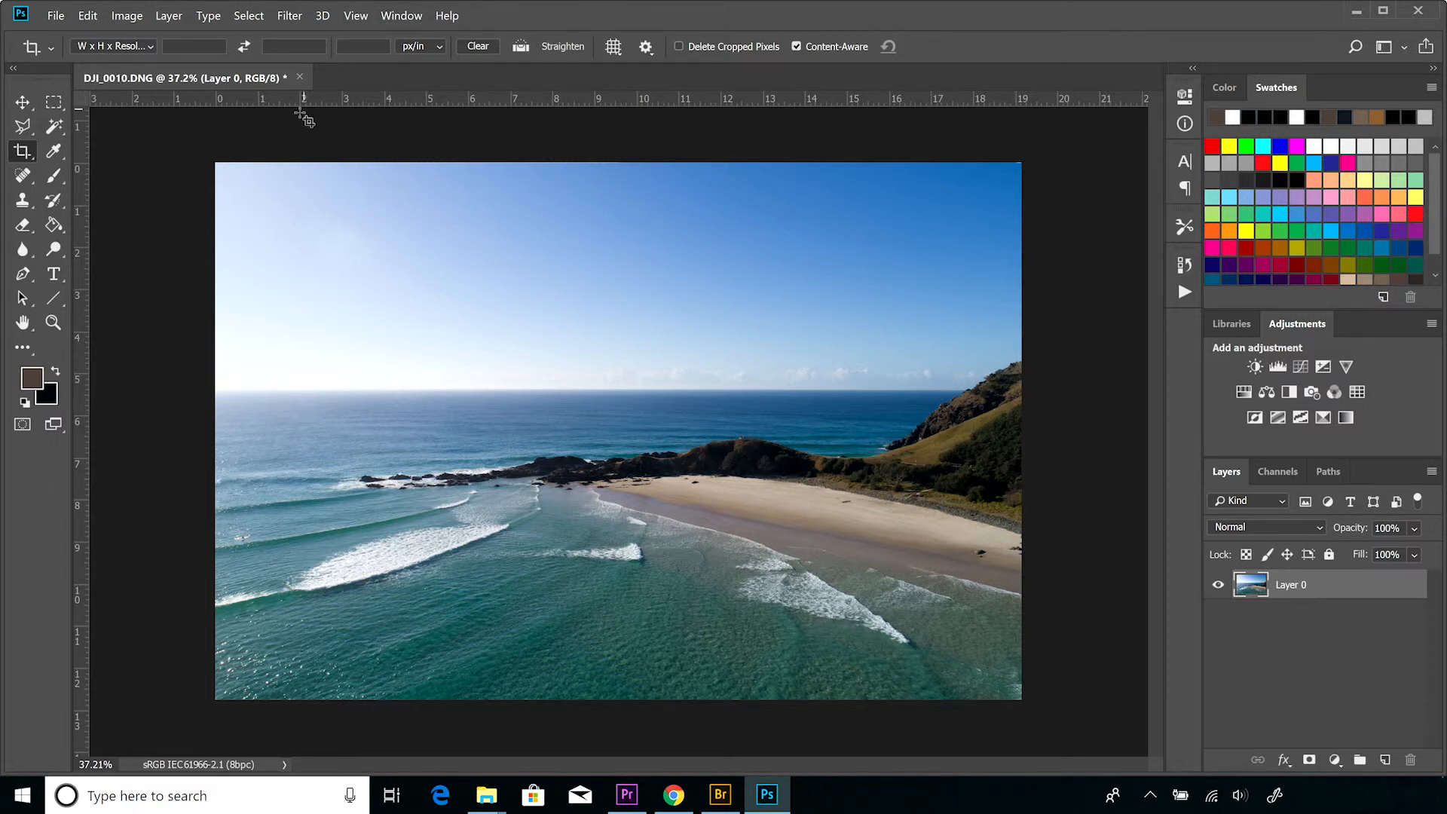
{"action": "left_click", "coordinate": [149, 48]}
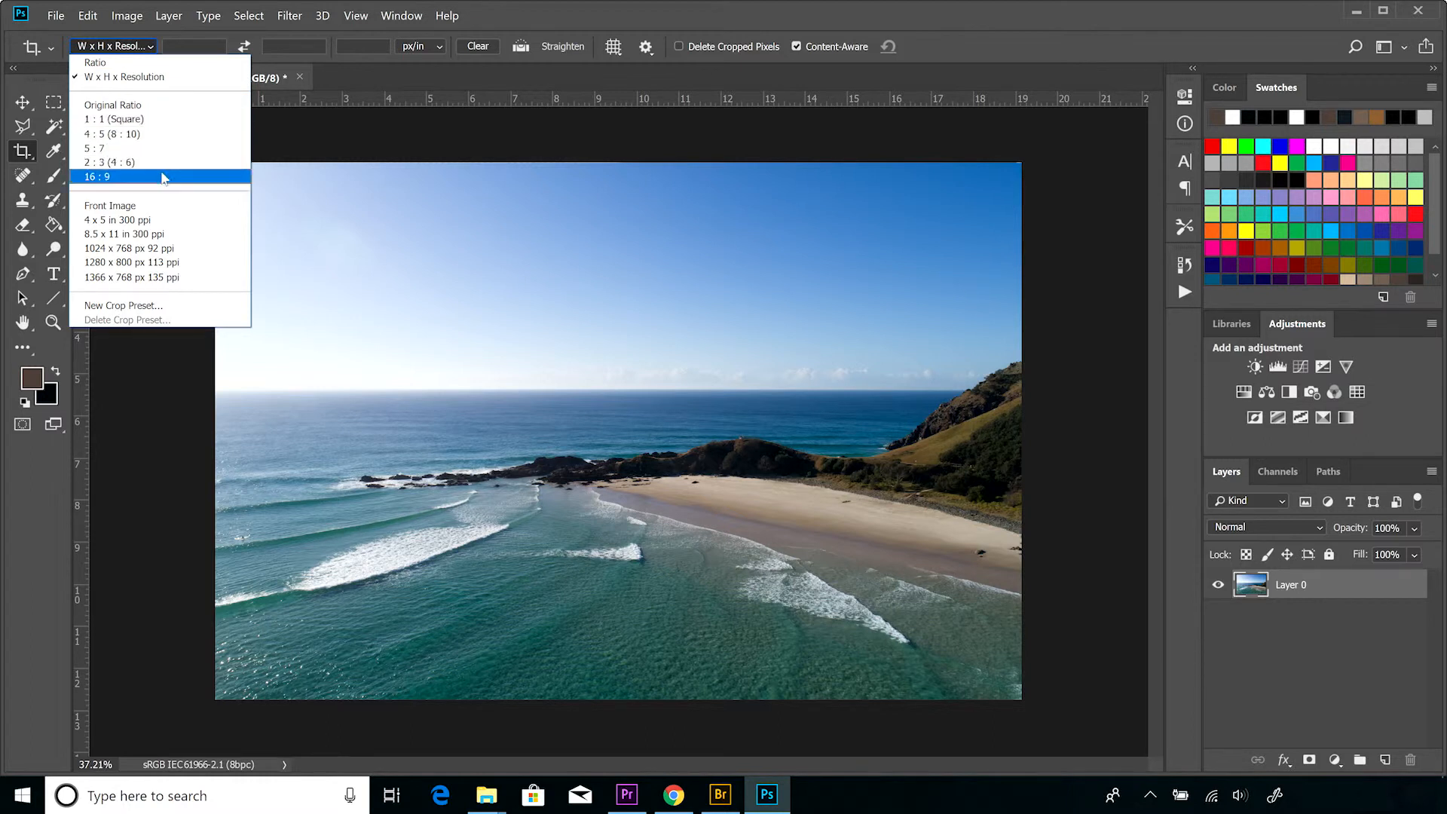
{"action": "left_click", "coordinate": [157, 78]}
{"action": "left_click", "coordinate": [305, 47]}
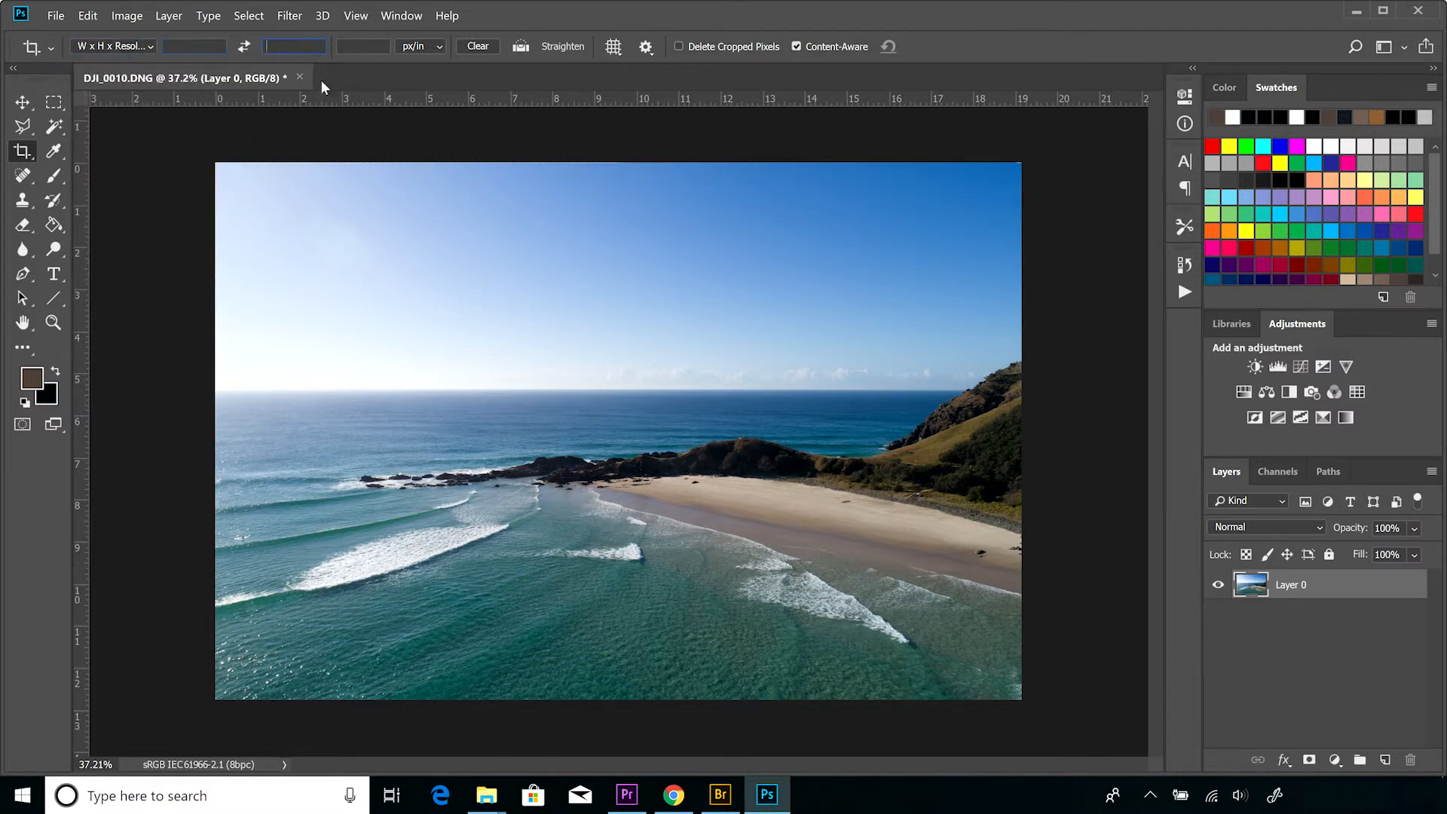
{"action": "left_click", "coordinate": [437, 46]}
{"action": "left_click", "coordinate": [407, 62]}
{"action": "left_click", "coordinate": [181, 44]}
- Start a crop from the 1 : 1 (Square) preset and change its aspect ratio to 16 : 9
{"action": "left_click", "coordinate": [149, 48]}
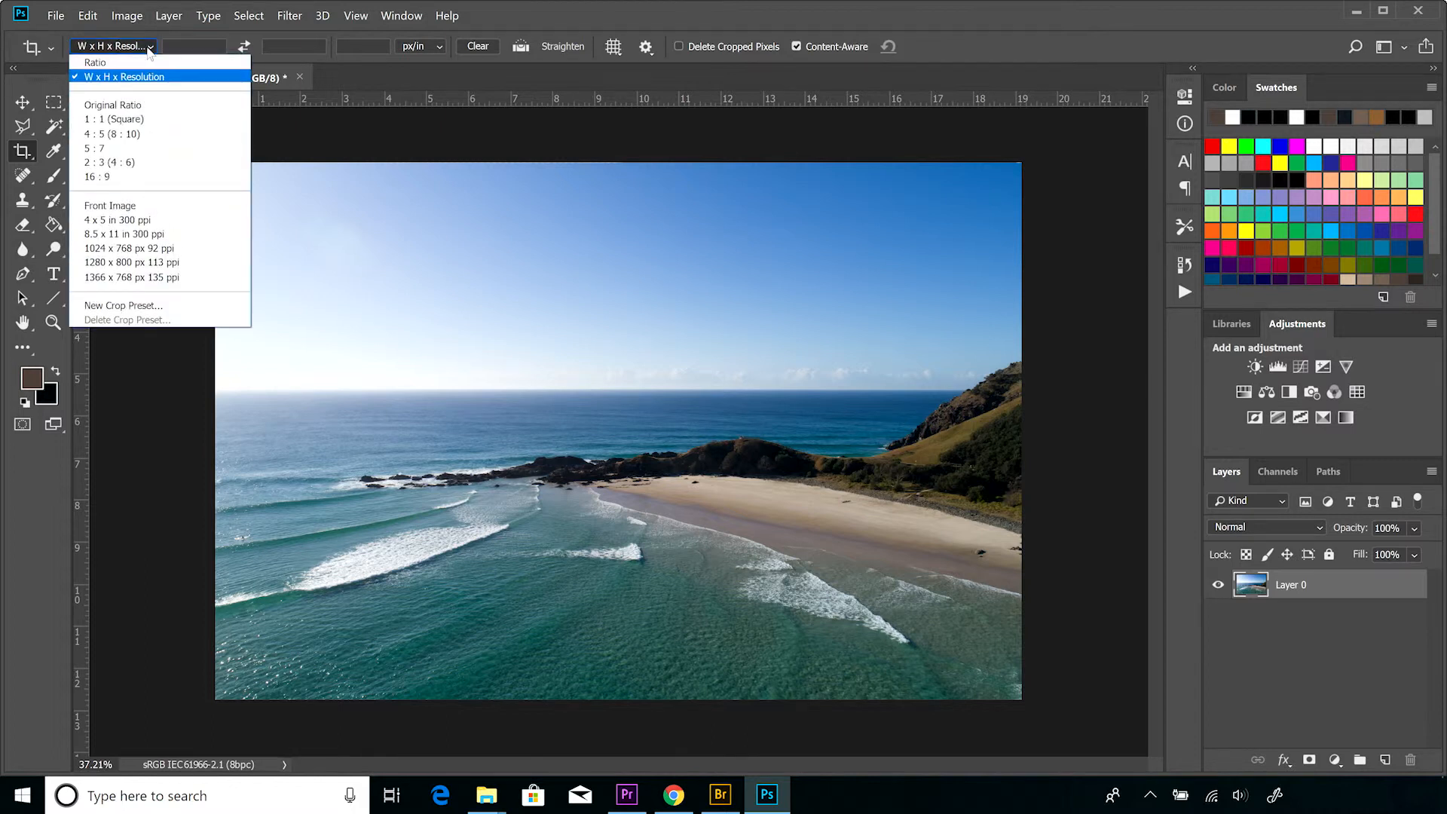
{"action": "left_click", "coordinate": [143, 119]}
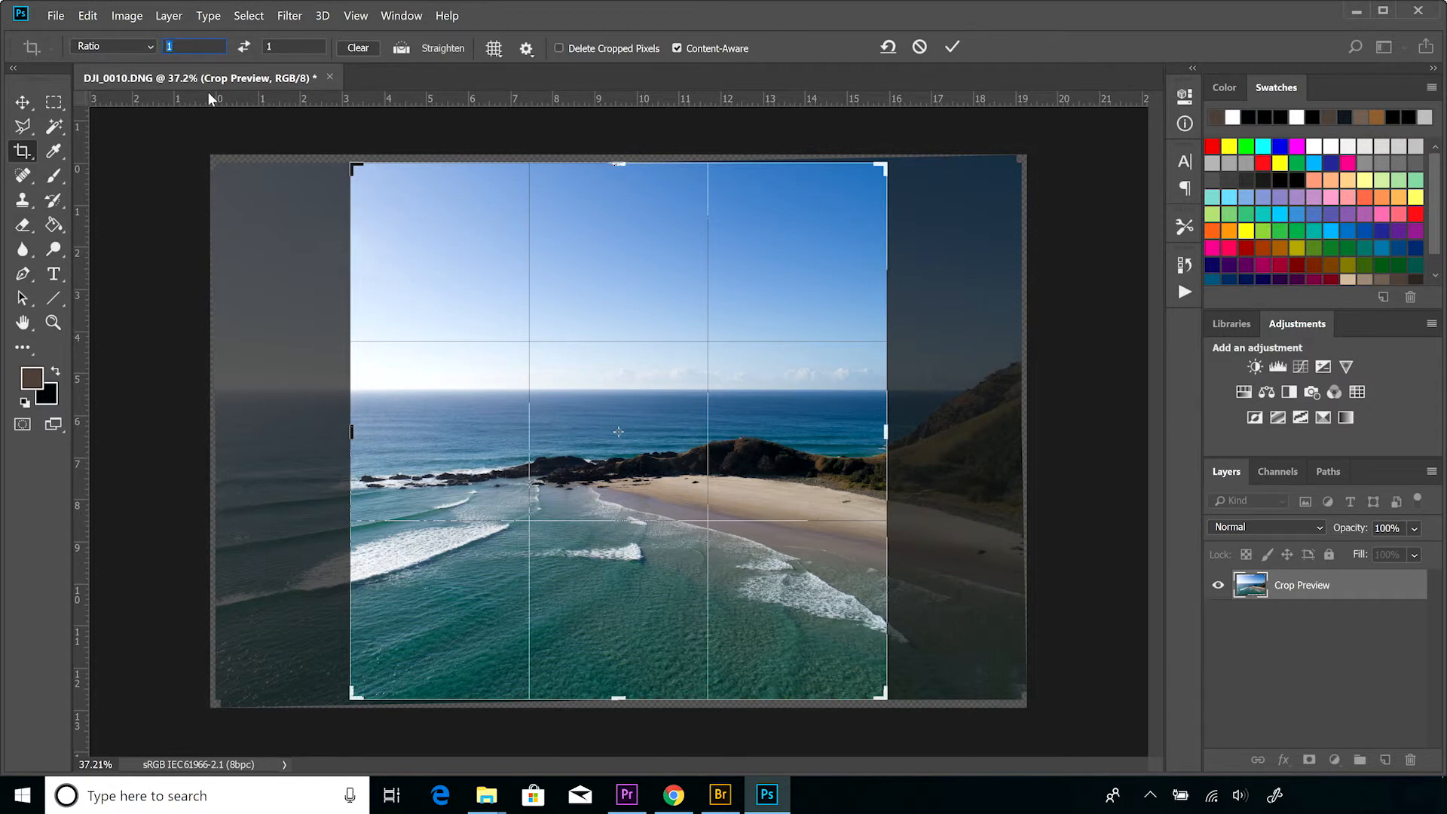
{"action": "type", "text": "16"}
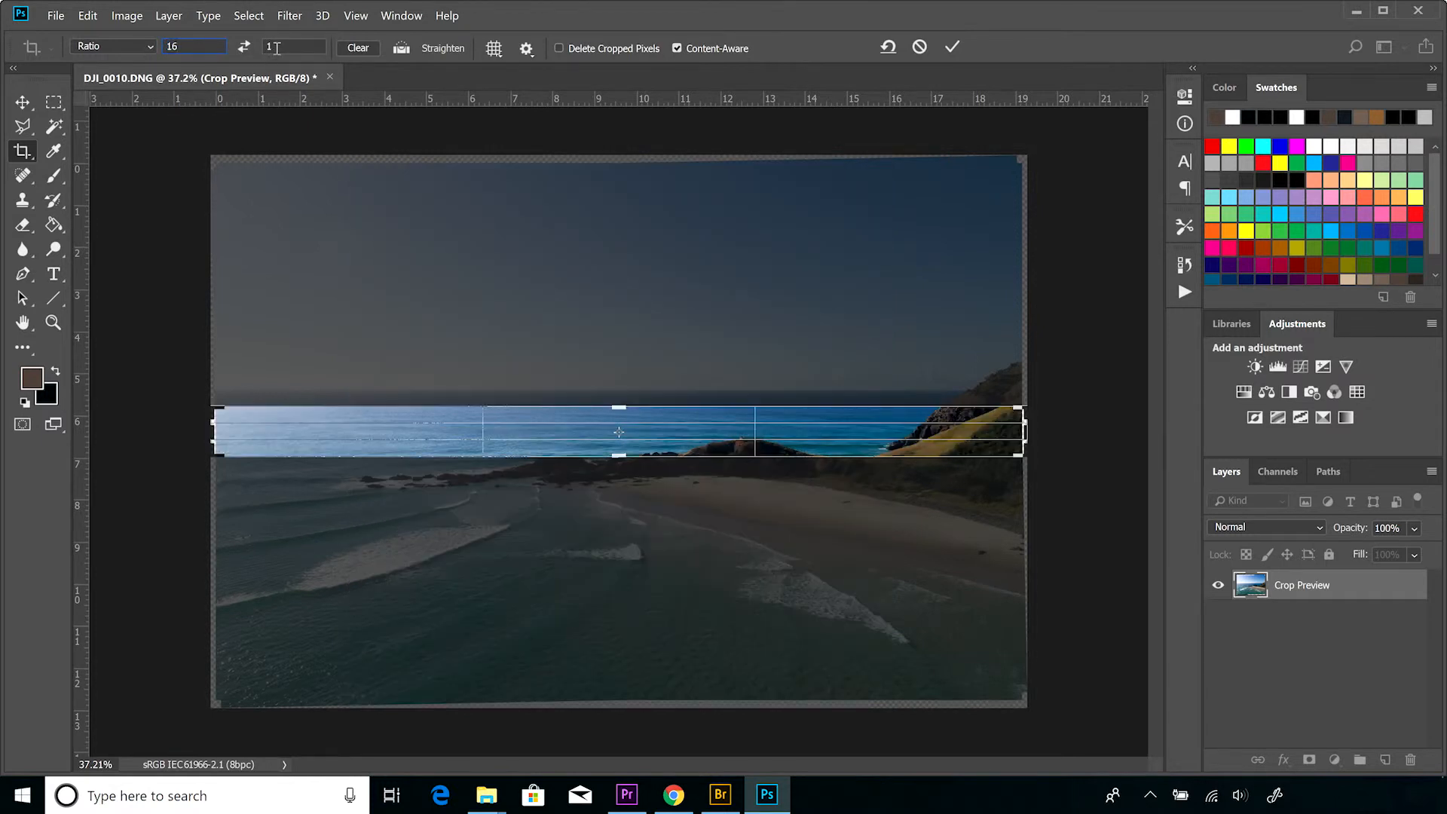
{"action": "type", "text": "9"}
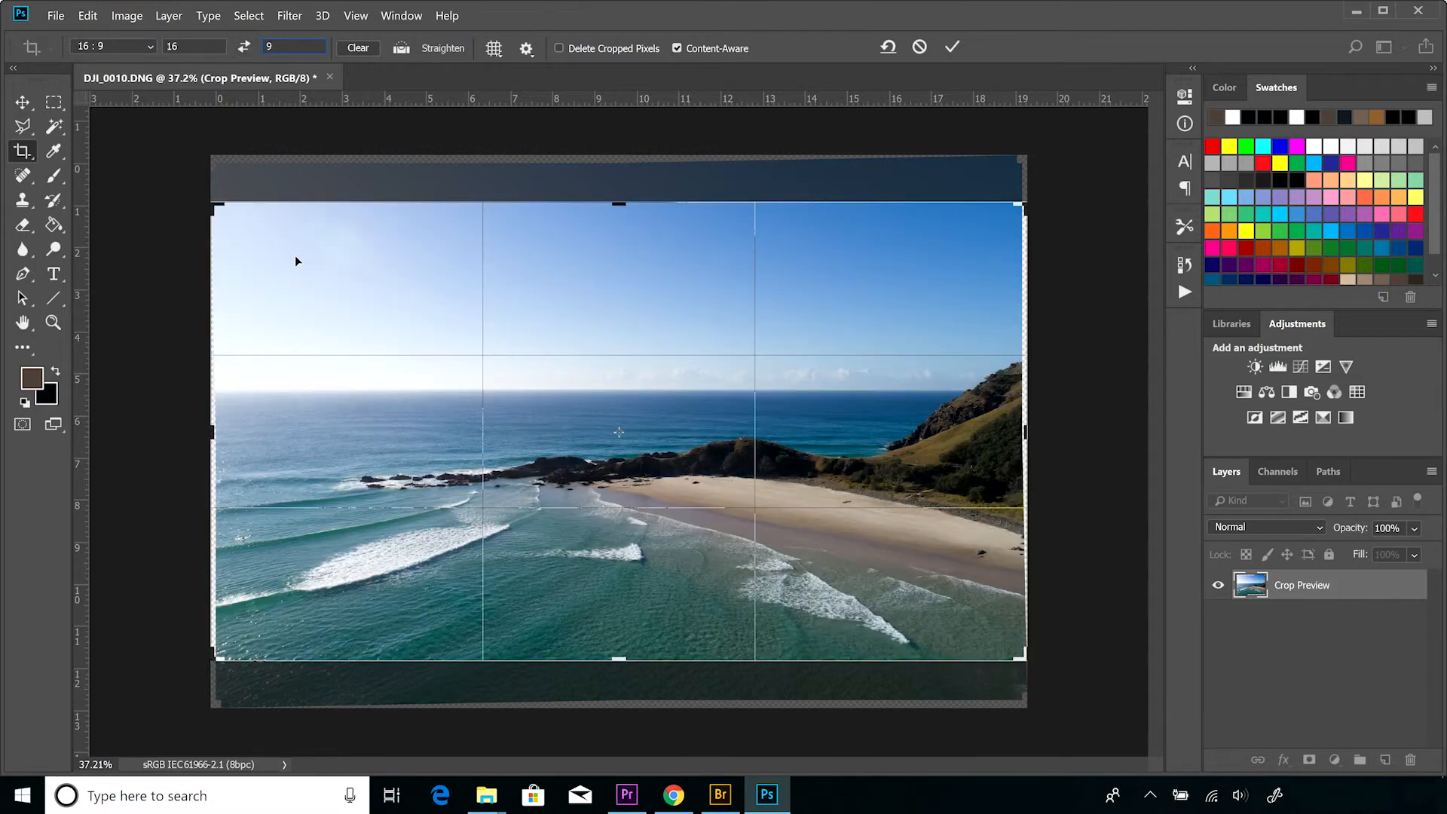
- Shrink the 16 : 9 crop frame from its upper-left corner and reposition the photo within it
{"action": "left_click_drag", "start_coordinate": [213, 209], "coordinate": [274, 243]}
{"action": "key", "text": "ctrl+r"}
{"action": "mouse_move", "coordinate": [570, 405]}
{"action": "left_mouse_down"}
{"action": "mouse_move", "coordinate": [616, 415]}
{"action": "mouse_move", "coordinate": [566, 416]}
{"action": "left_mouse_up"}
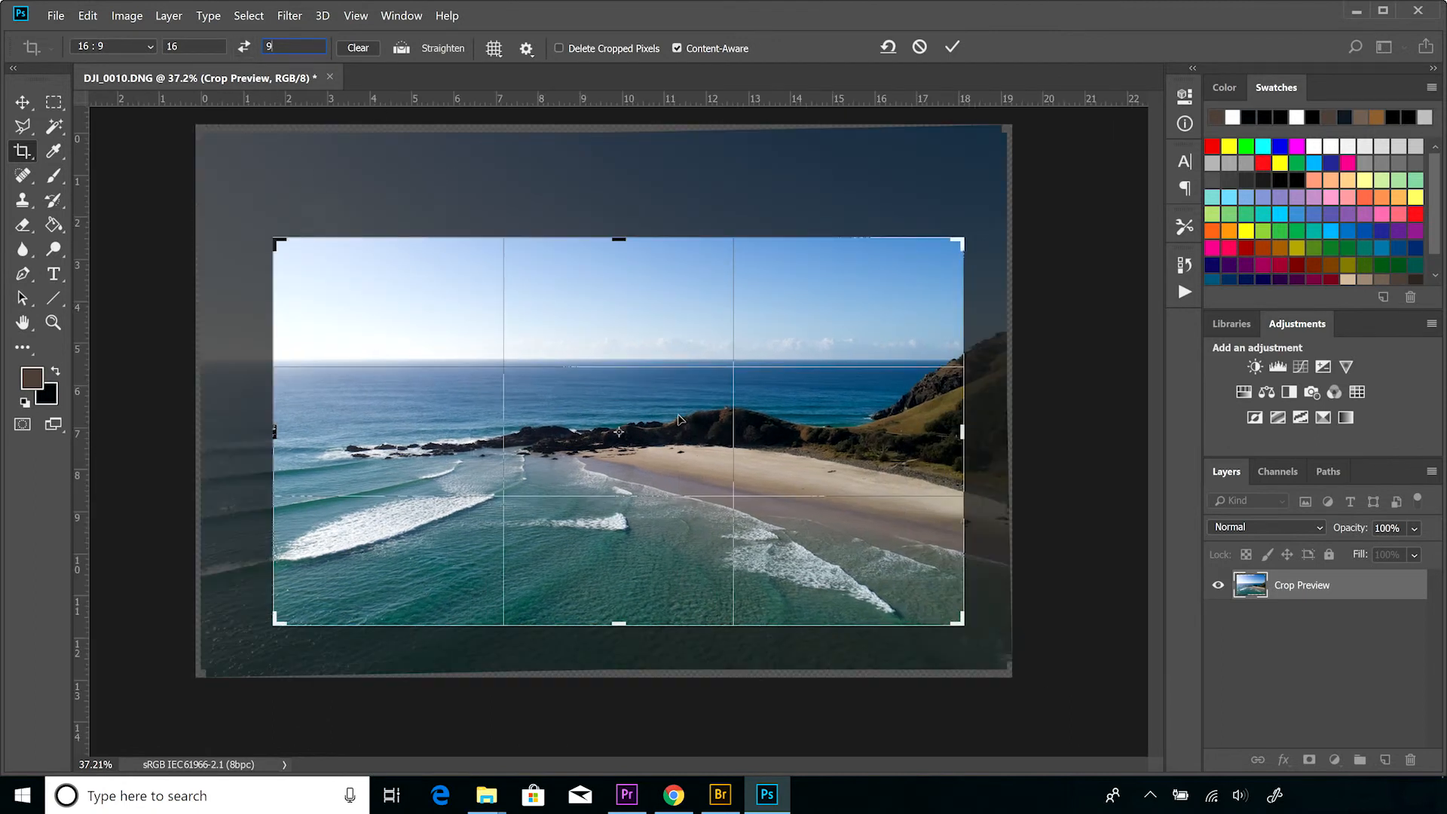
- Swap the crop ratio to portrait 9 : 16, shrink the frame slightly, and swap it back to landscape 16 : 9
{"action": "left_click", "coordinate": [244, 50]}
{"action": "left_click_drag", "start_coordinate": [767, 159], "coordinate": [763, 174]}
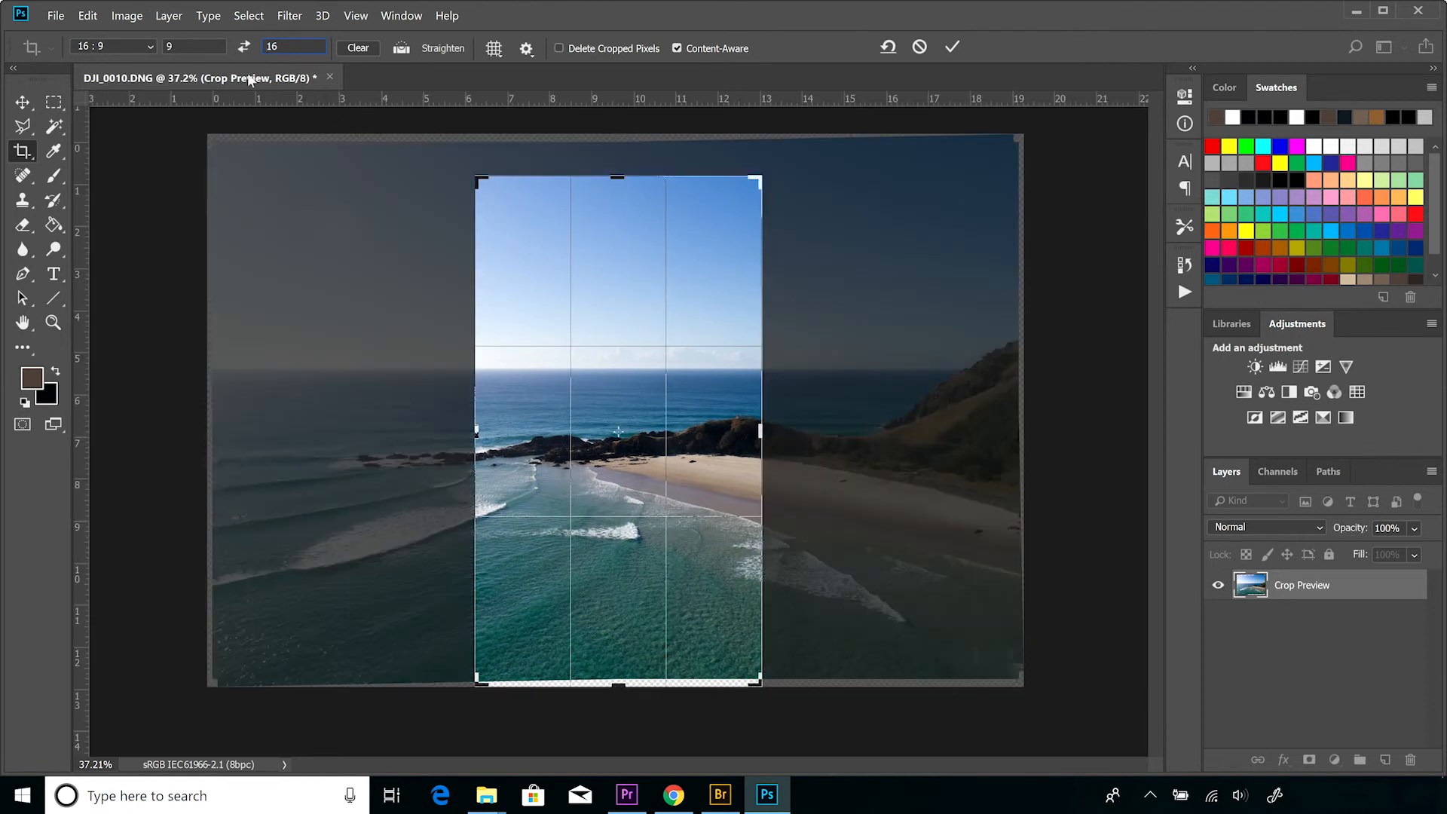
{"action": "left_click", "coordinate": [246, 47]}
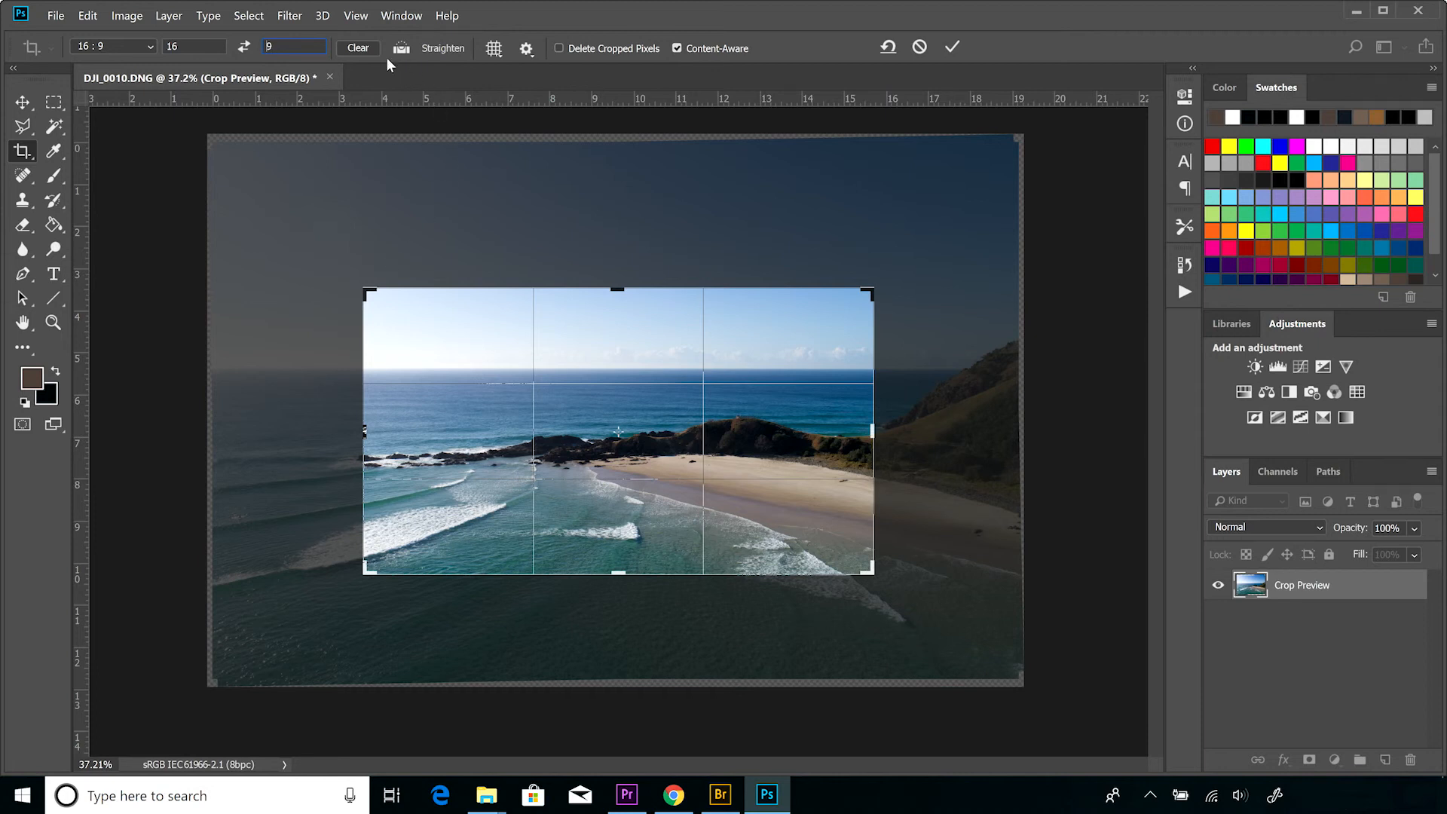
- Clear the crop's ratio values and apply the crop around the rocky headland and beach
{"action": "left_click", "coordinate": [361, 48]}
{"action": "left_click", "coordinate": [953, 49]}
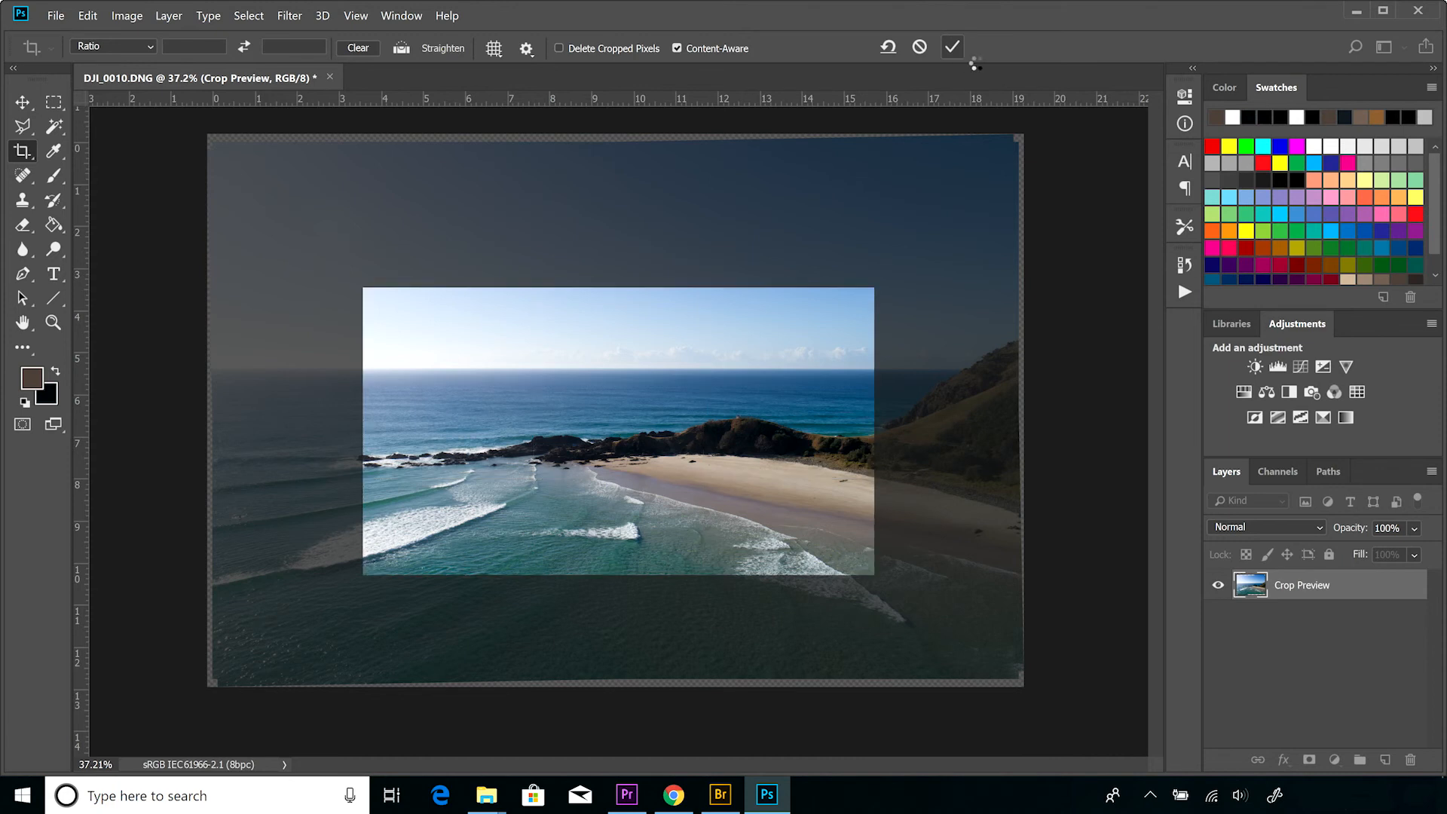